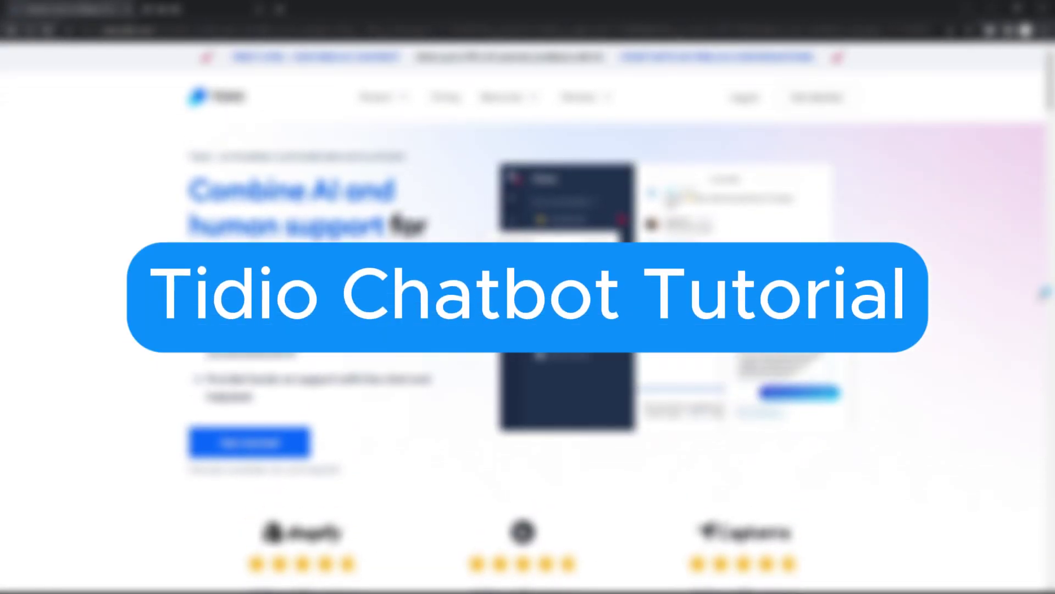
- Close the extra blank New Tab, leaving only the Tidio homepage open
click(259, 10)
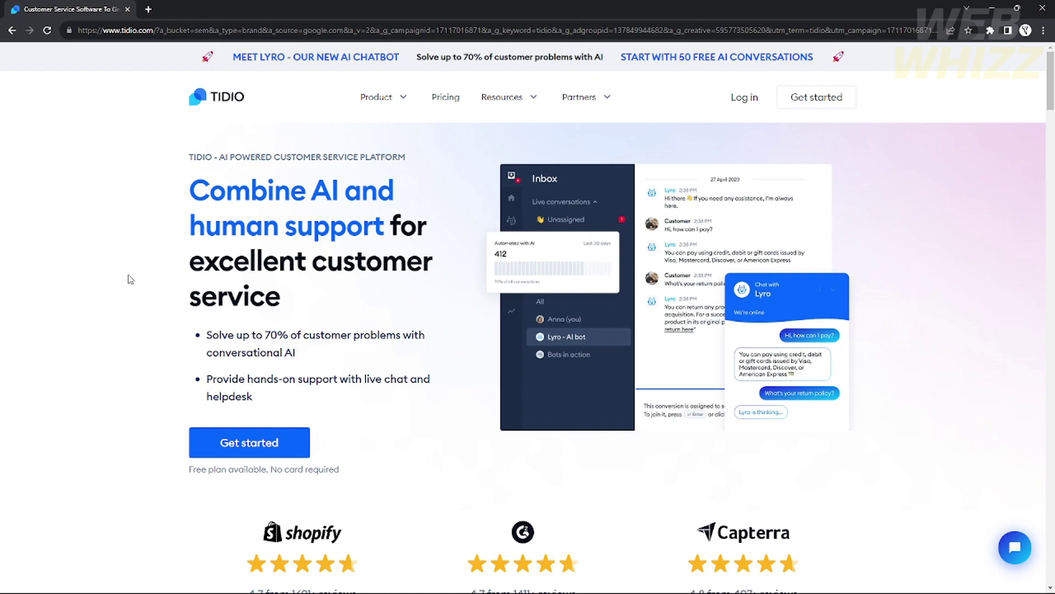
scroll(132, 279, down, 5)
scroll(305, 390, up, 5)
scroll(330, 428, up, 1)
scroll(367, 265, down, 7)
scroll(189, 184, up, 1)
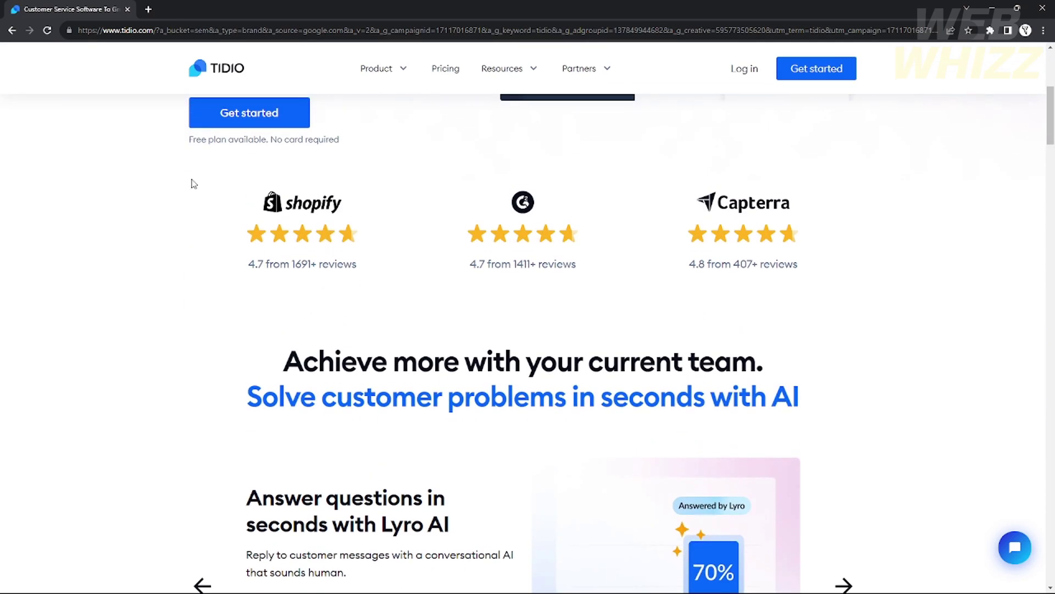
scroll(303, 234, up, 4)
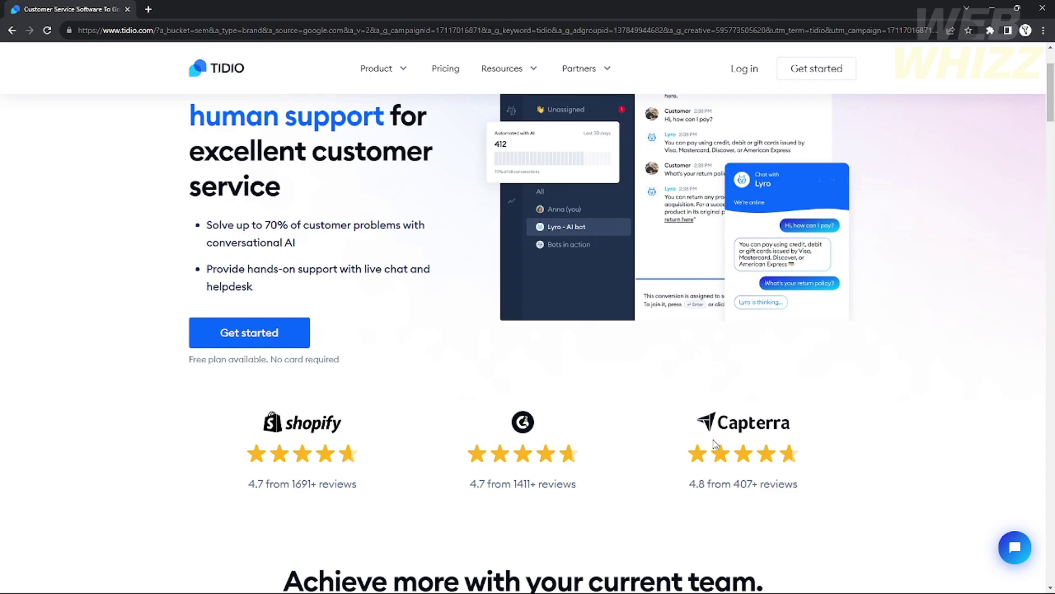
scroll(243, 414, up, 2)
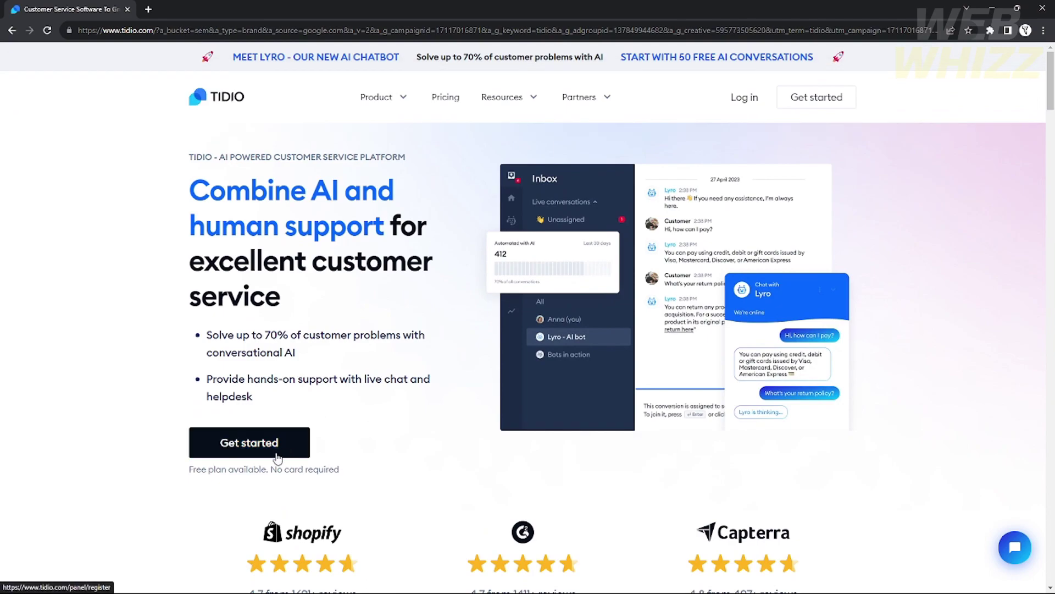
scroll(318, 419, down, 8)
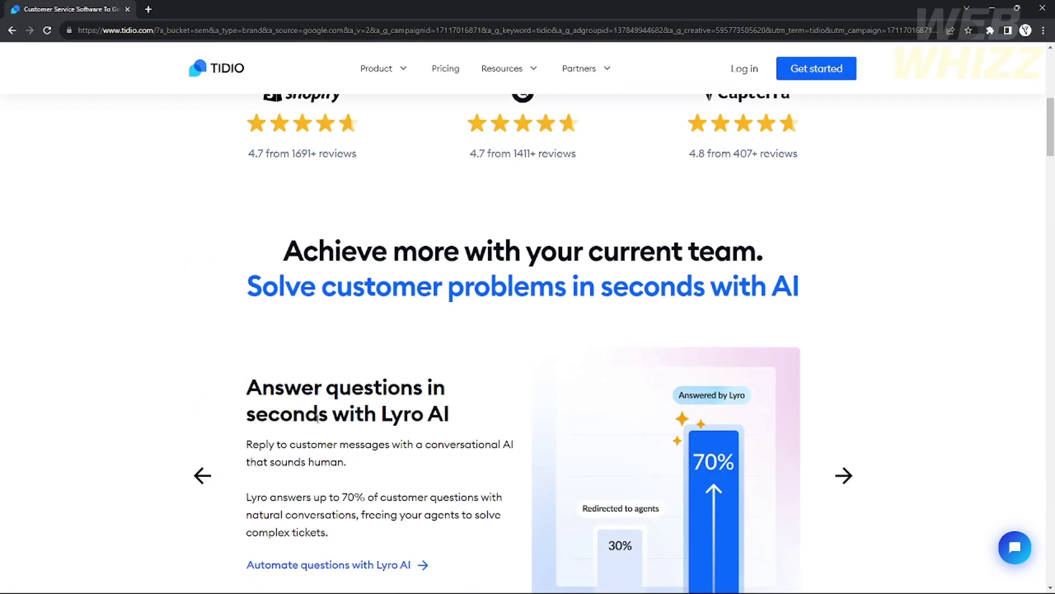
scroll(317, 419, down, 8)
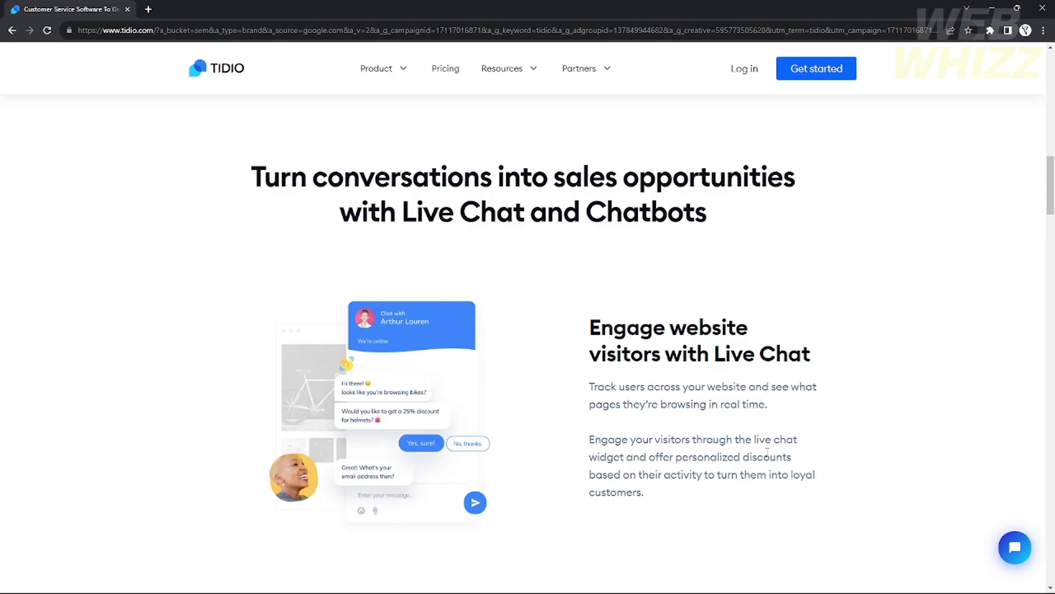
scroll(722, 469, up, 15)
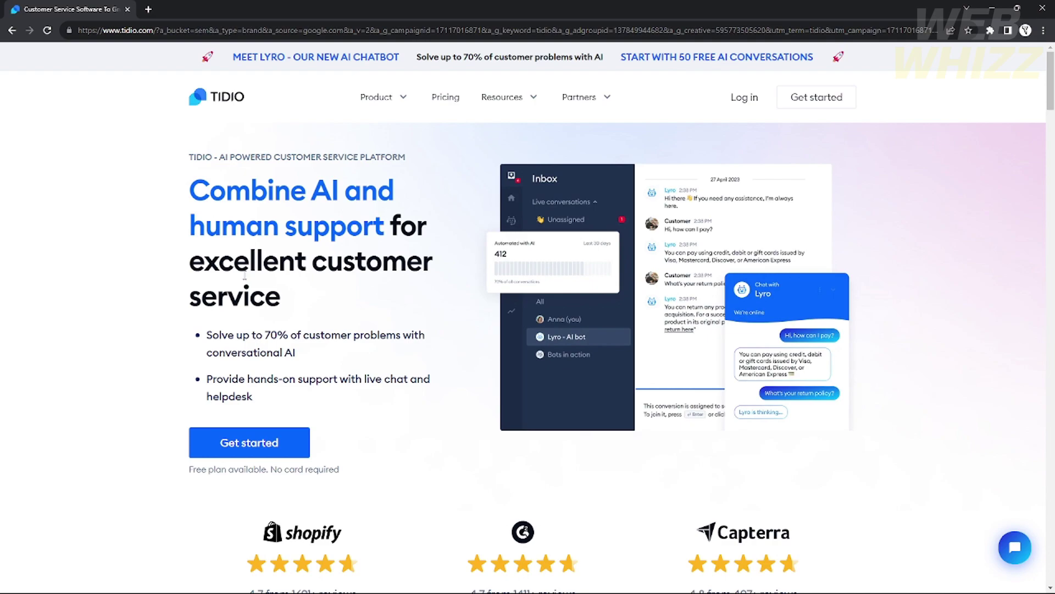
- Register a free Tidio account with an e-mail, a password and the store's website address, accepting the terms
click(295, 443)
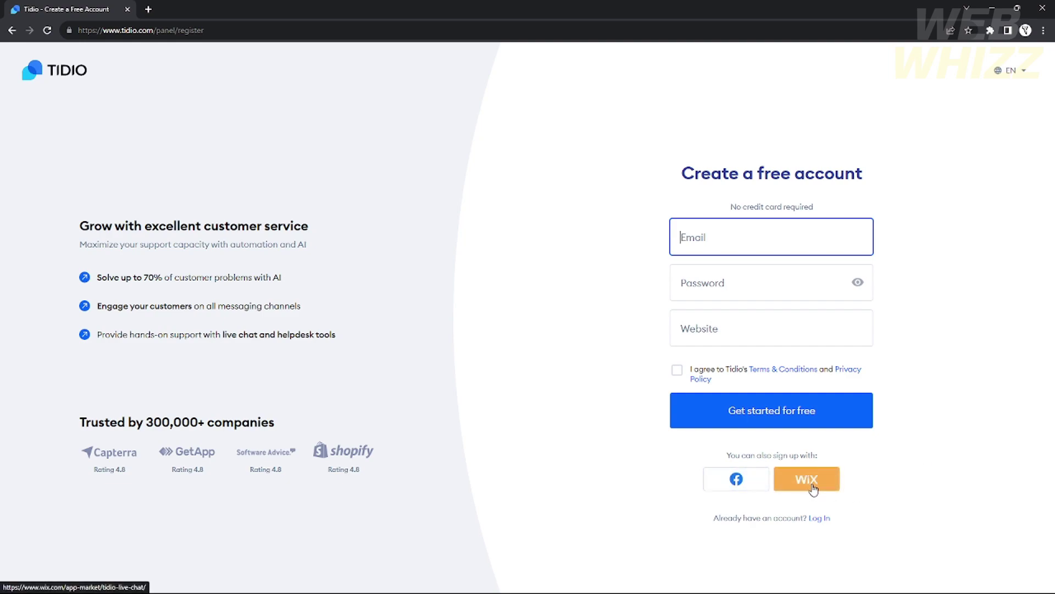
text(P)
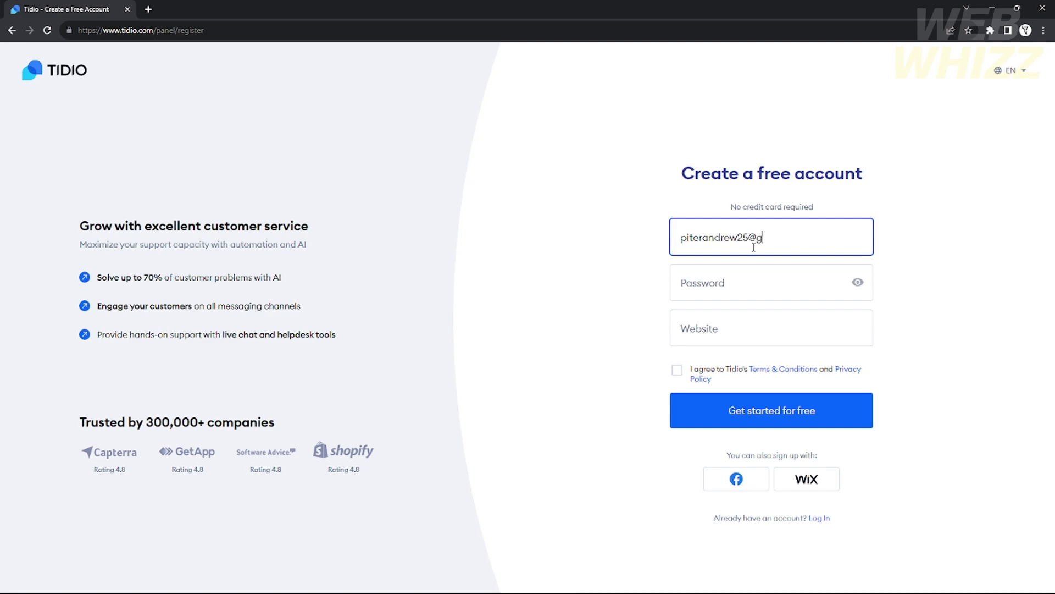
text(com)
click(779, 272)
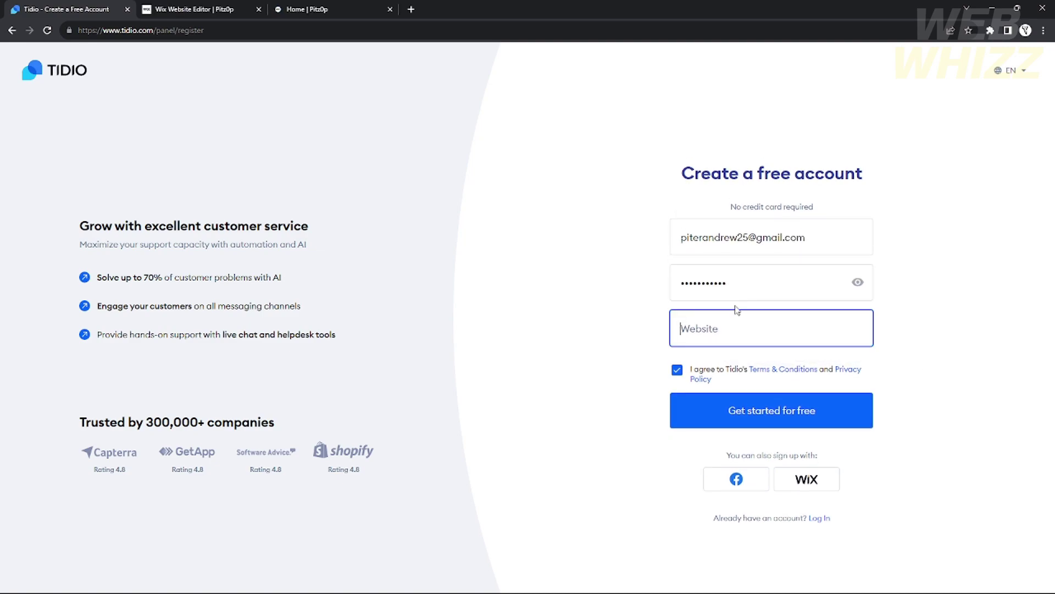
key(ctrl+v)
click(767, 416)
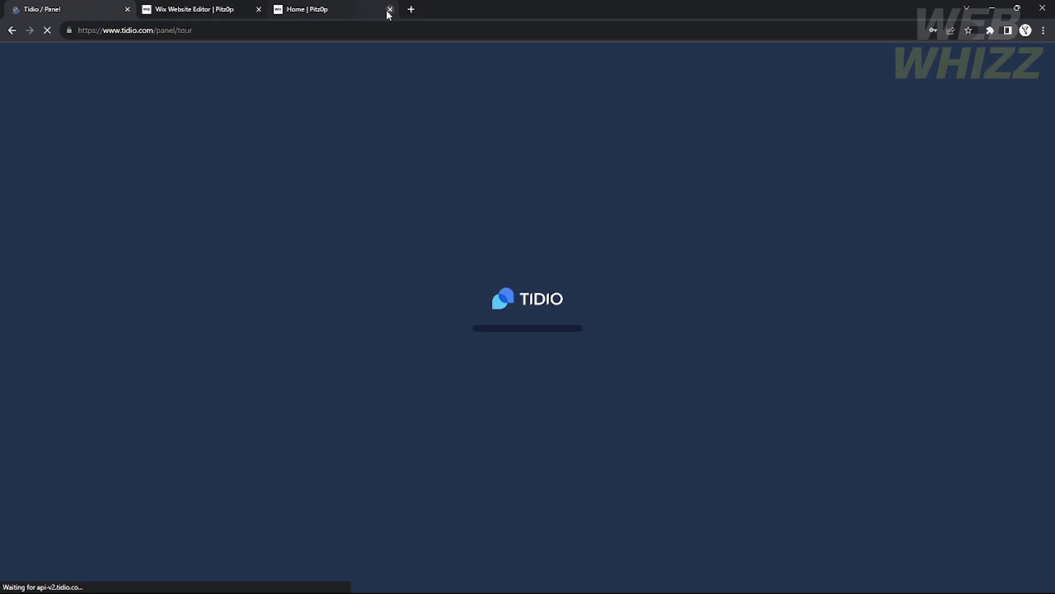
- Close the store homepage tab and enter the assistant's display name in Your name
click(390, 10)
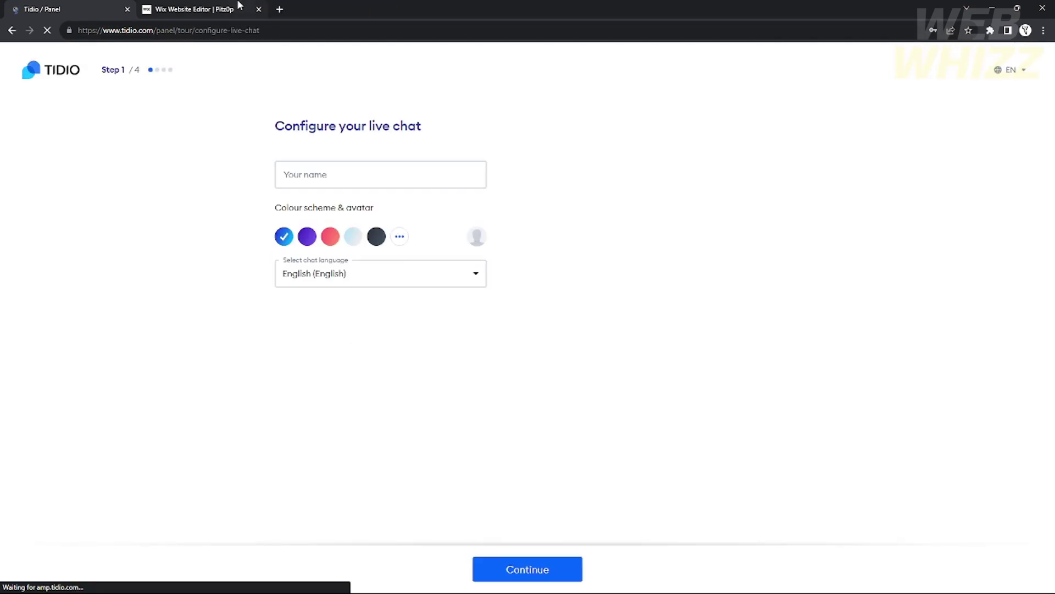
text(piterandrew25)
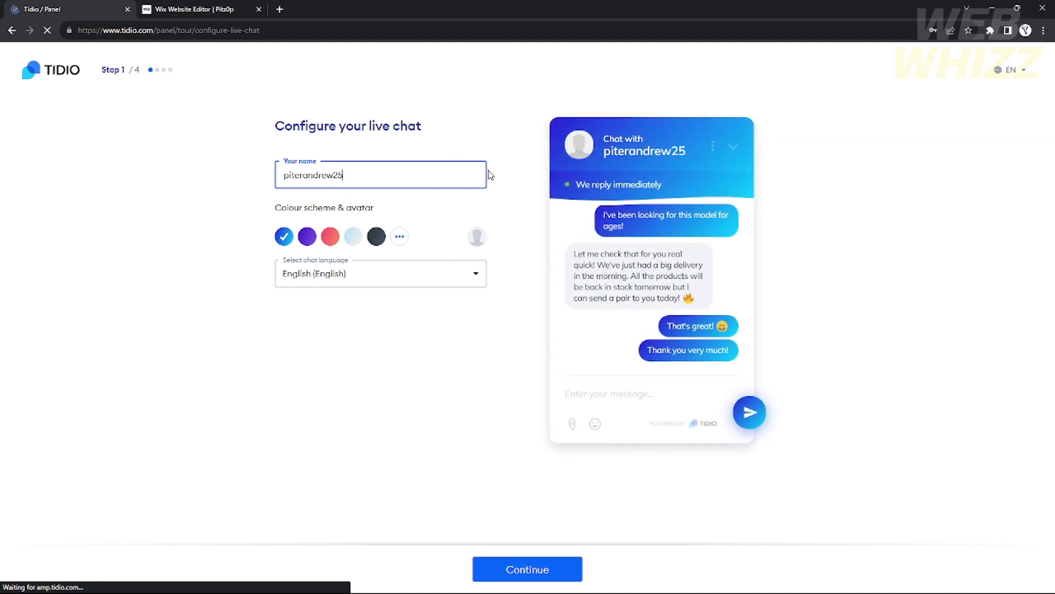
click(952, 189)
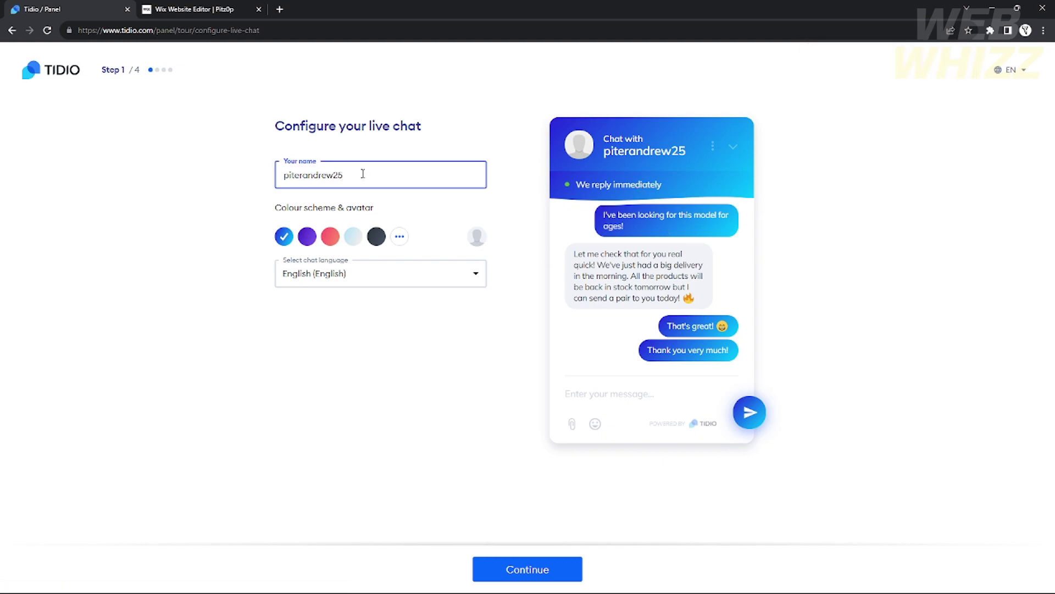
key(ctrl+a)
text(Peter's Assi)
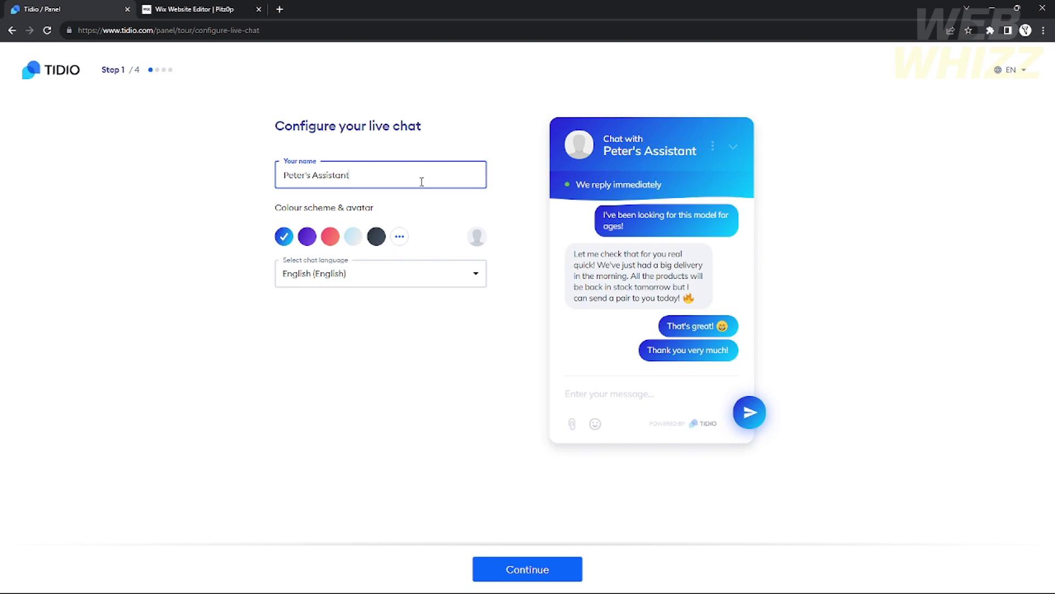
- Choose a dark blue-cyan chat colour from the full palette and continue to step 2
click(308, 238)
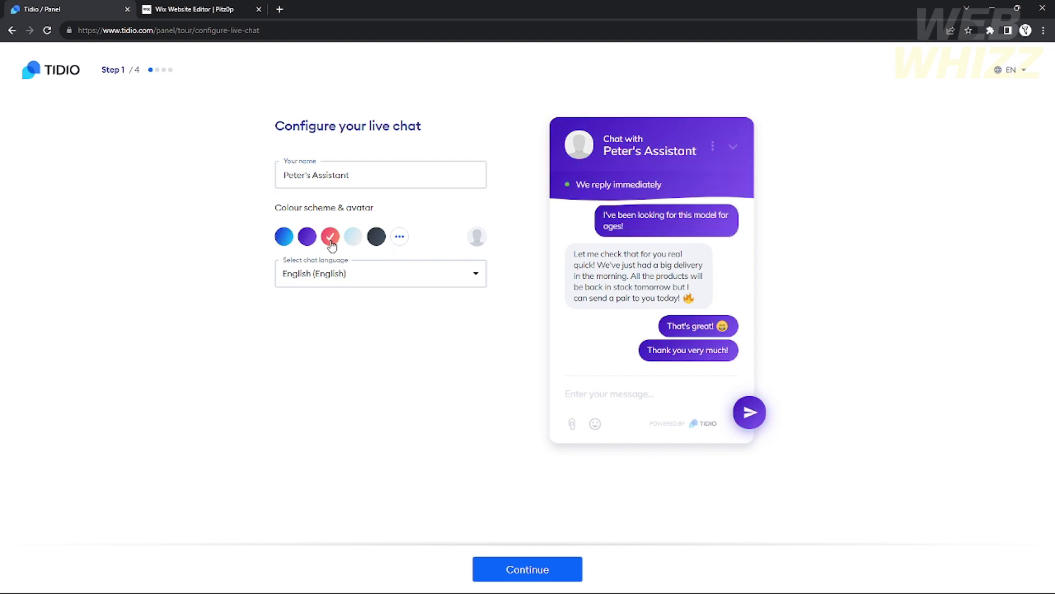
click(353, 236)
click(399, 236)
click(318, 319)
click(318, 342)
click(271, 401)
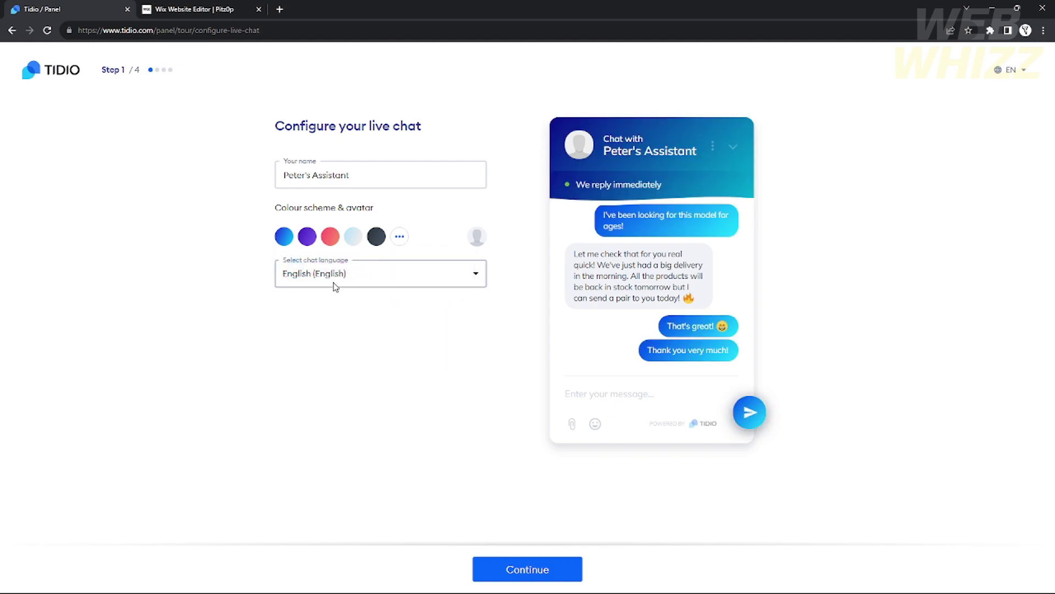
click(544, 569)
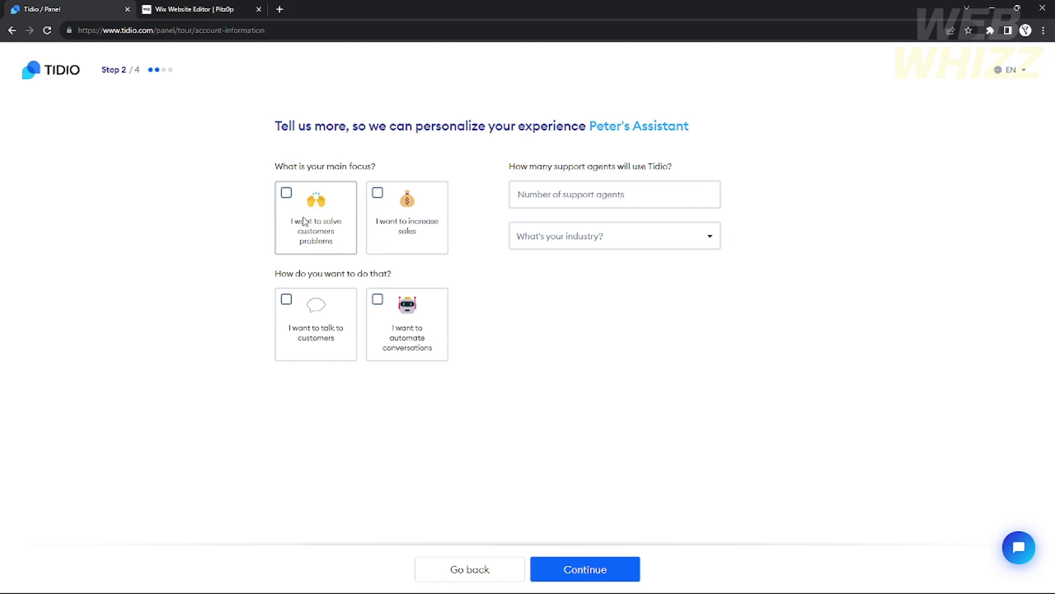
- Check all four options: solving problems, increasing sales, automating conversations and talking to customers
click(287, 194)
click(378, 194)
click(378, 300)
click(285, 300)
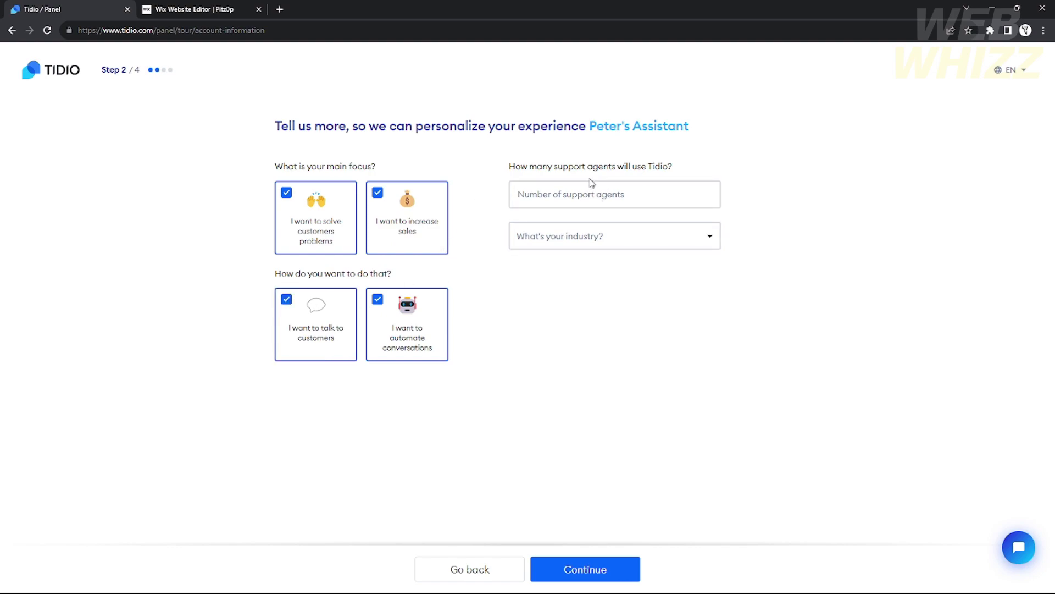
- Enter 10 support agents, open the industry list, and glance over the store site in Wix
click(609, 198)
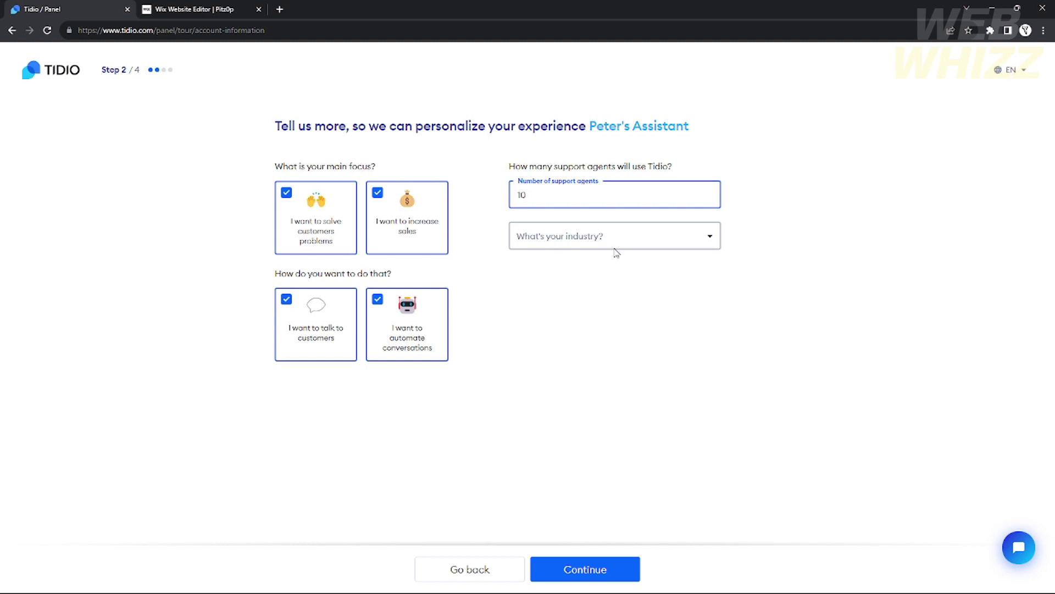
click(604, 233)
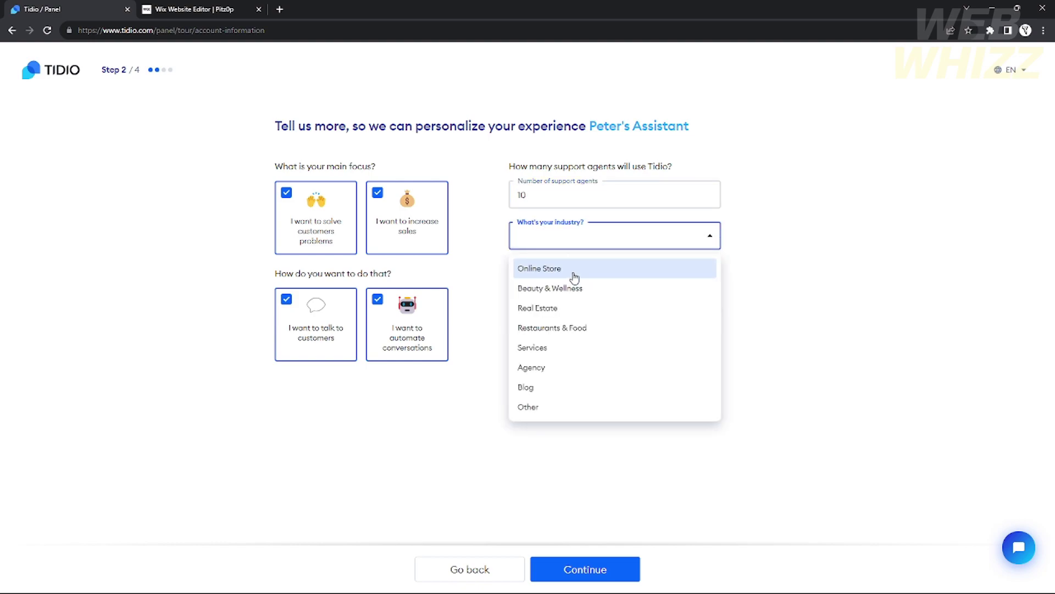
click(193, 8)
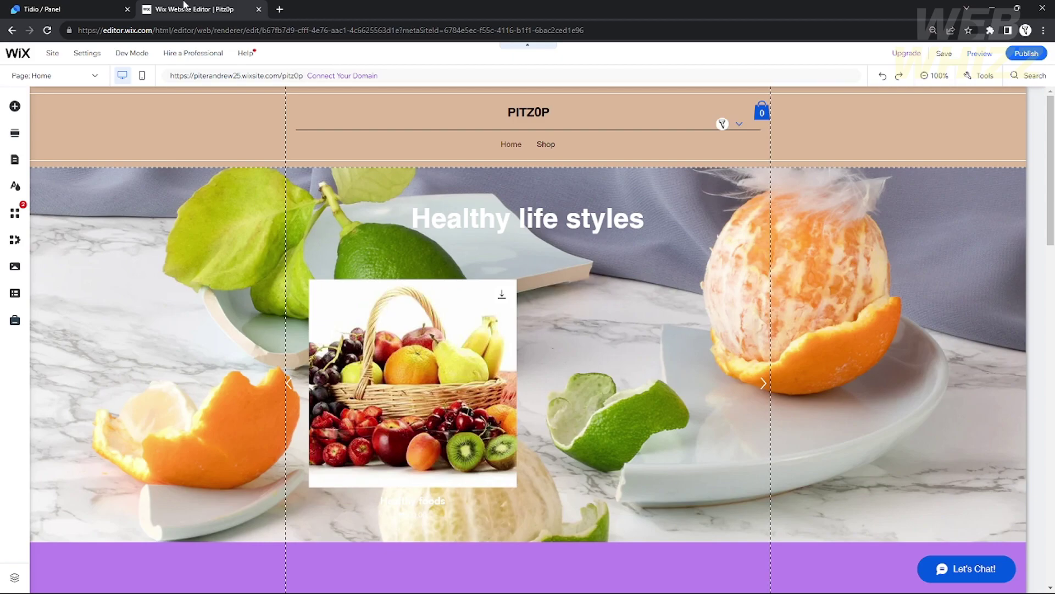
scroll(329, 246, down, 9)
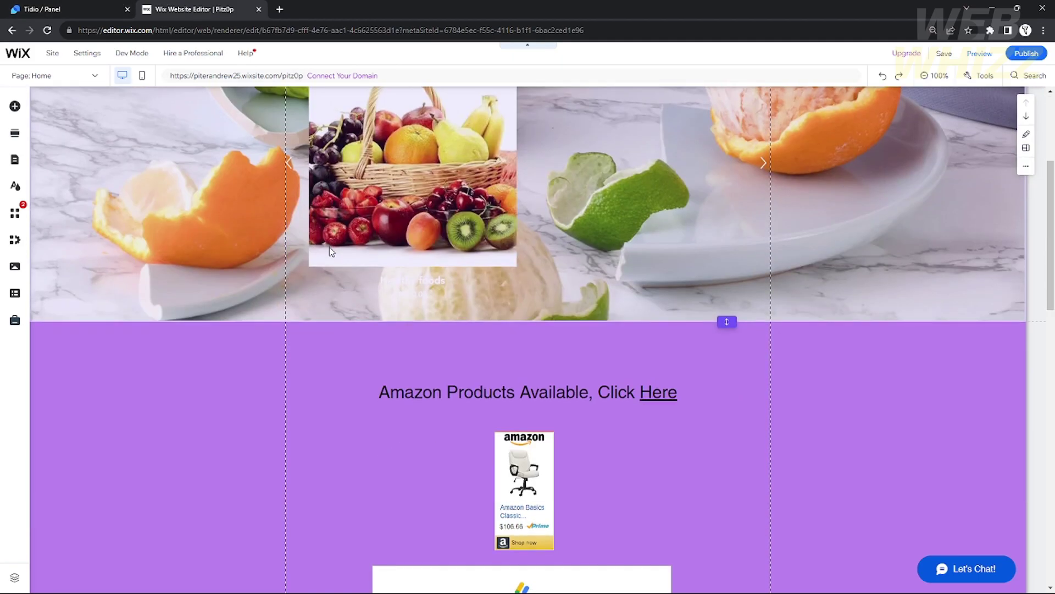
scroll(337, 264, down, 9)
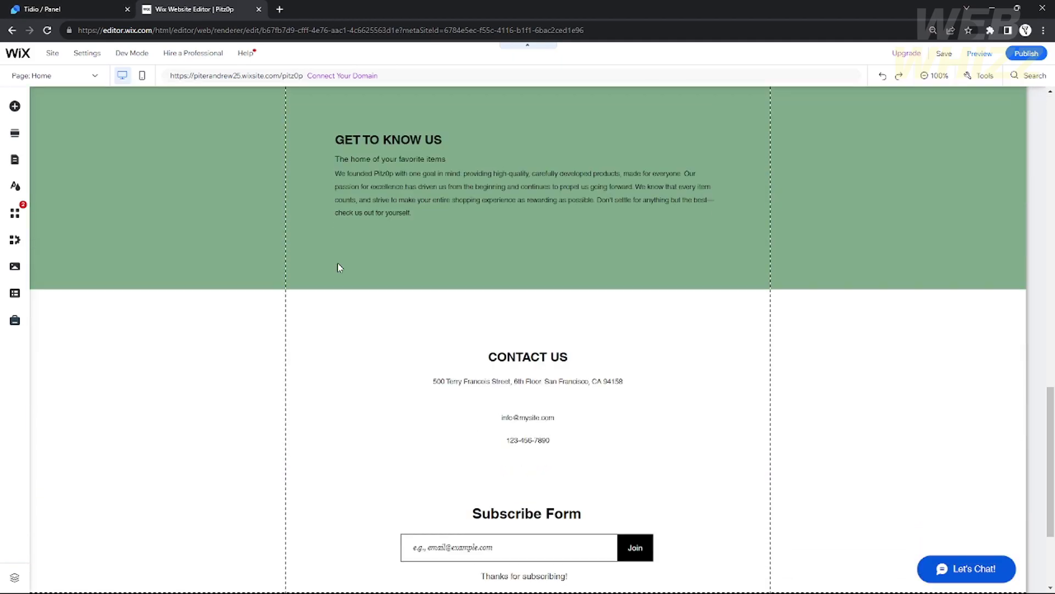
click(100, 5)
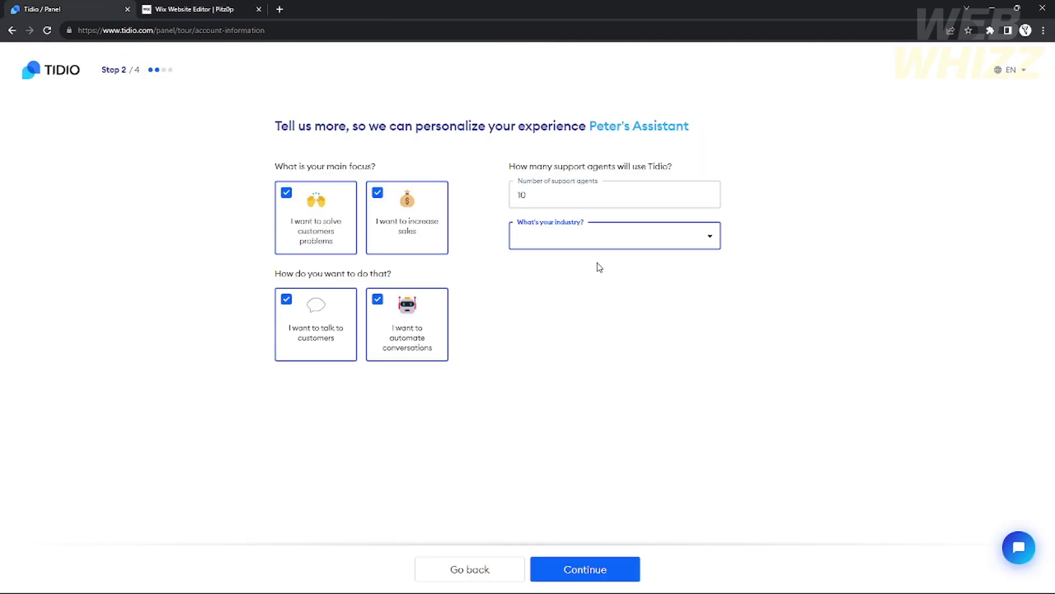
- Set the industry to Services and monthly inquiries to 26-250, then continue to step 3
click(575, 229)
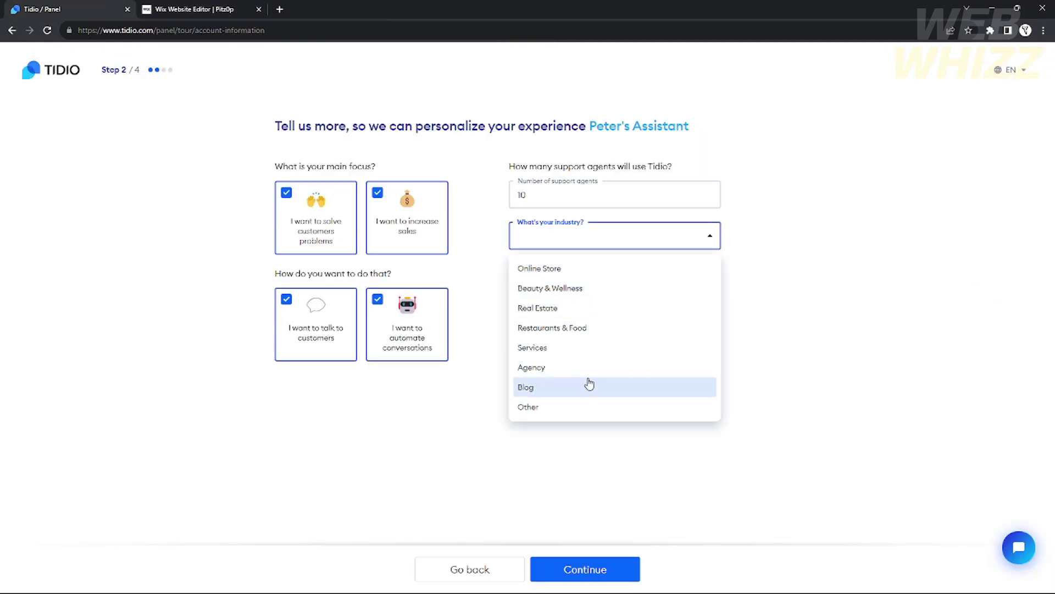
click(579, 357)
click(586, 297)
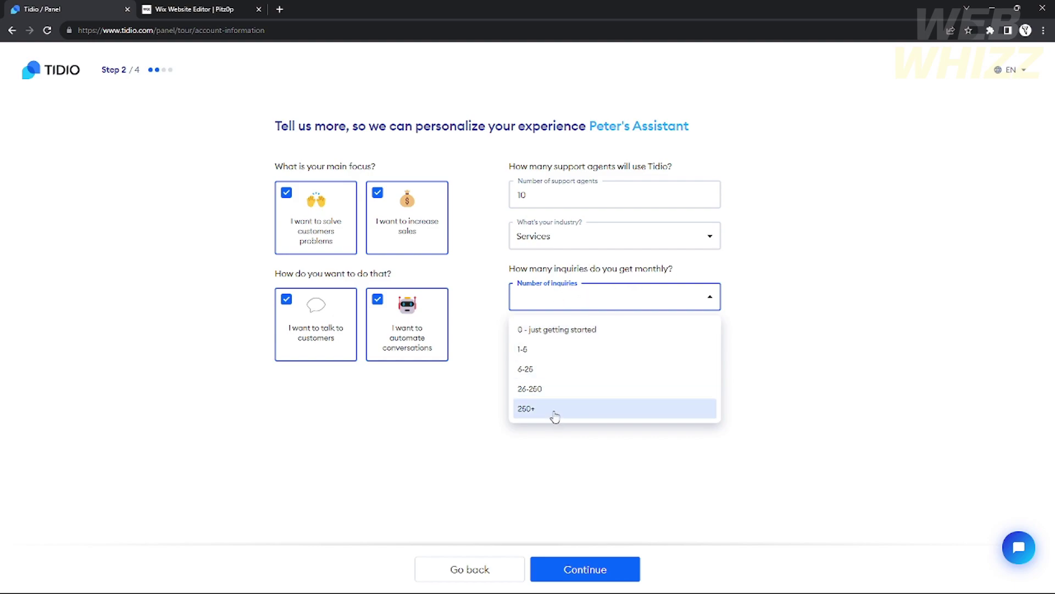
click(550, 393)
click(593, 576)
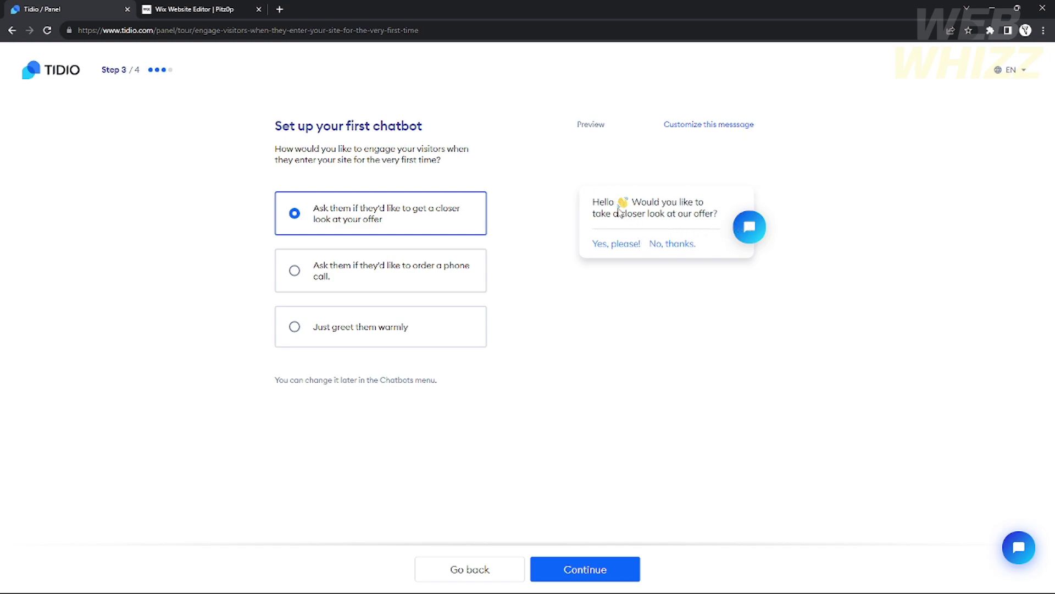
- Choose 'Just greet them warmly' as the first chatbot's behaviour instead of the phone-call offer
click(308, 279)
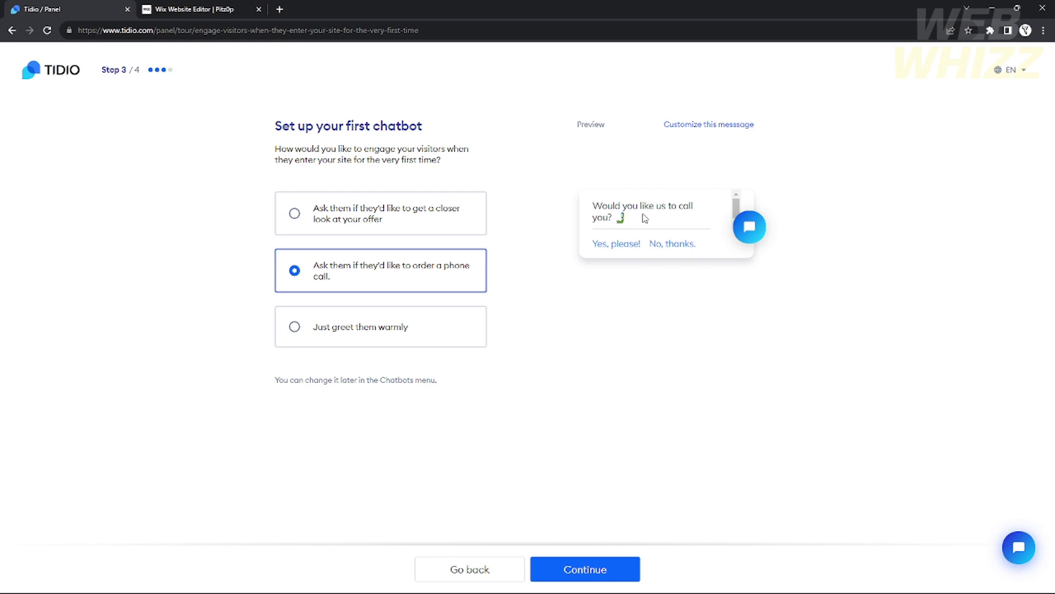
click(414, 328)
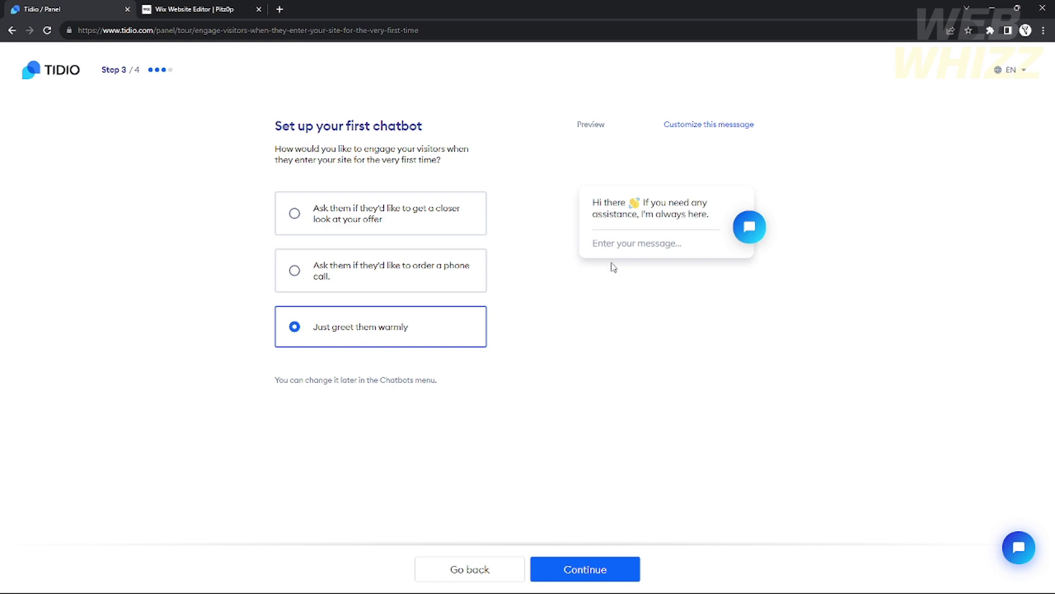
click(728, 128)
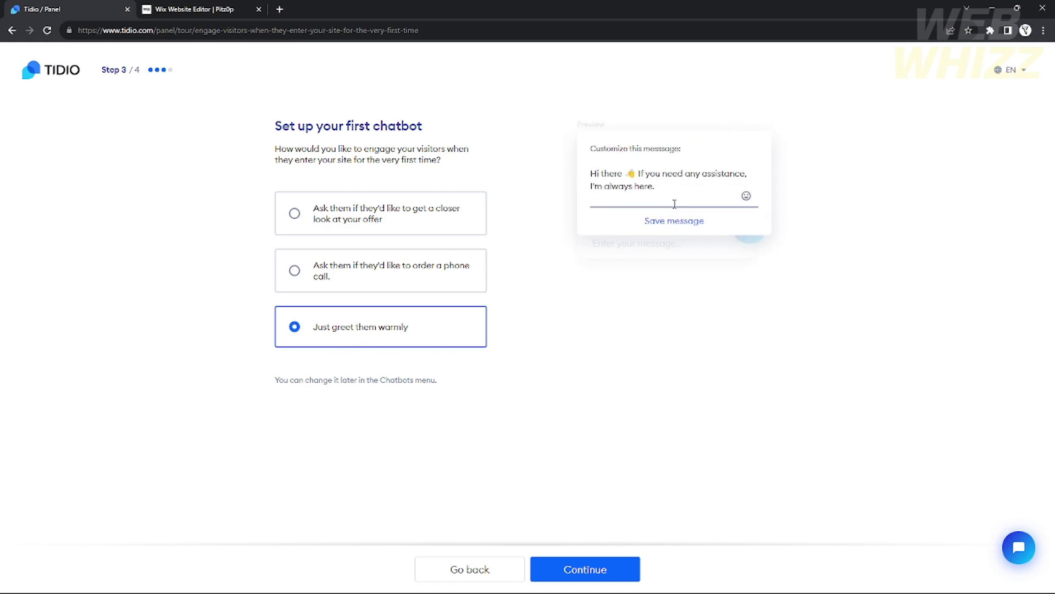
- Change 'any' to 'my' in the greeting, save the message, and continue to installation
click(671, 195)
drag(676, 187, 591, 187)
click(641, 175)
key(BackSpace)
key(BackSpace)
key(BackSpace)
text(my)
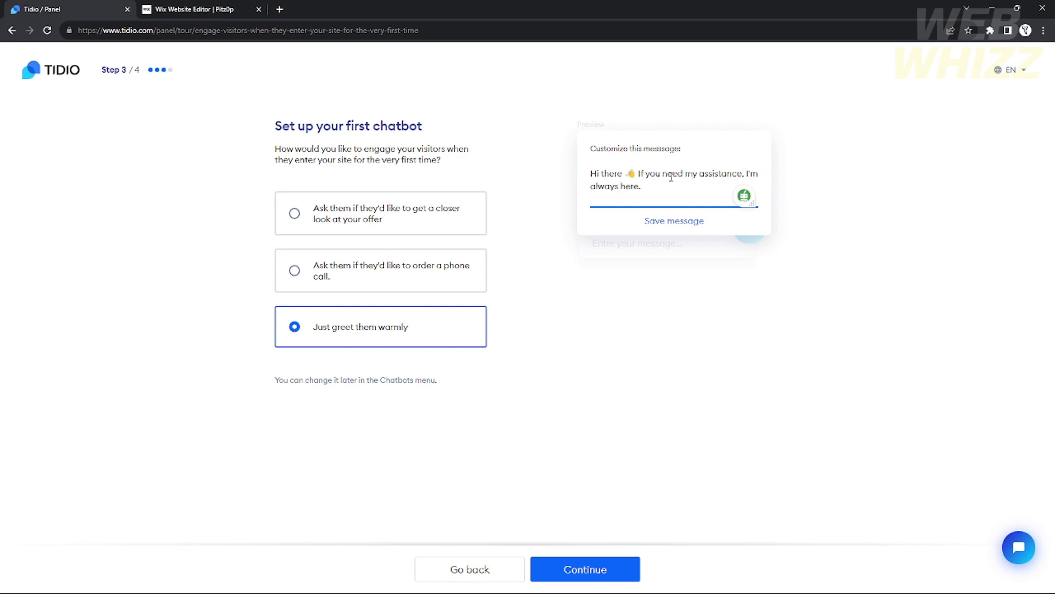
drag(747, 173, 759, 173)
click(698, 223)
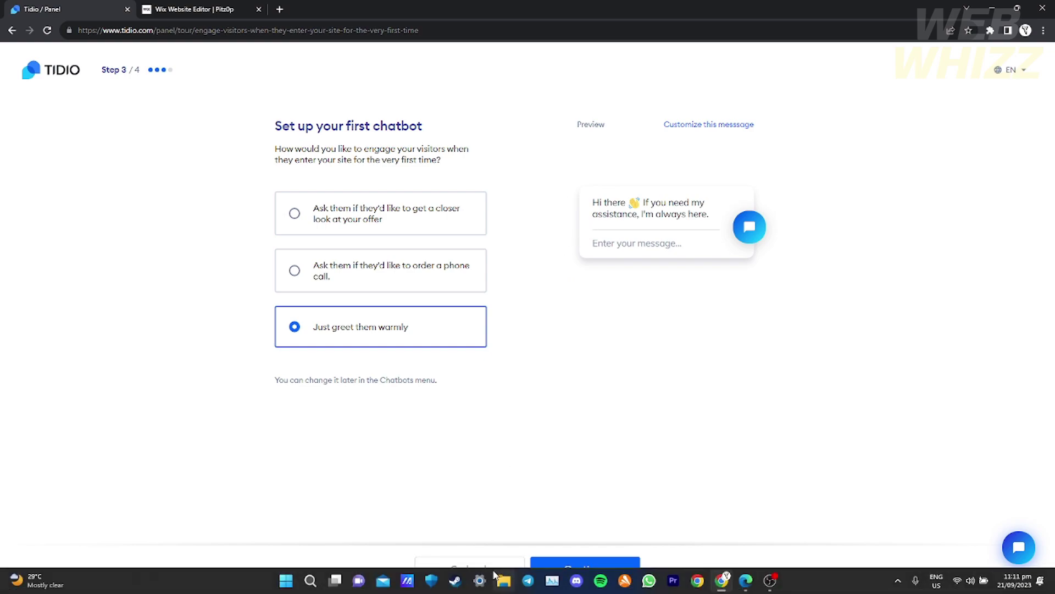
click(559, 566)
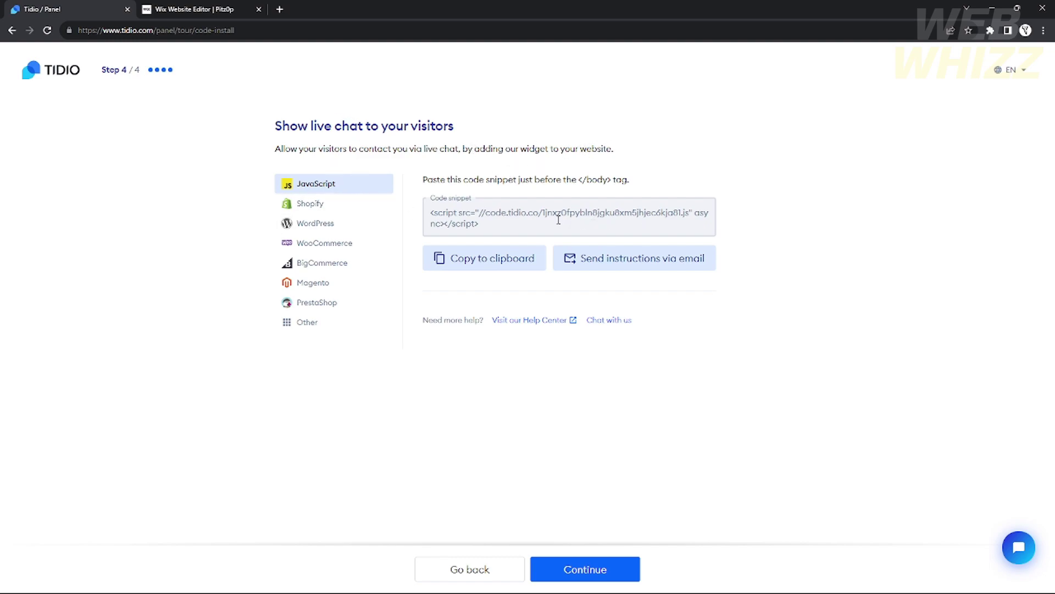
- Copy the JavaScript embed snippet and briefly check the website editor tab
click(522, 219)
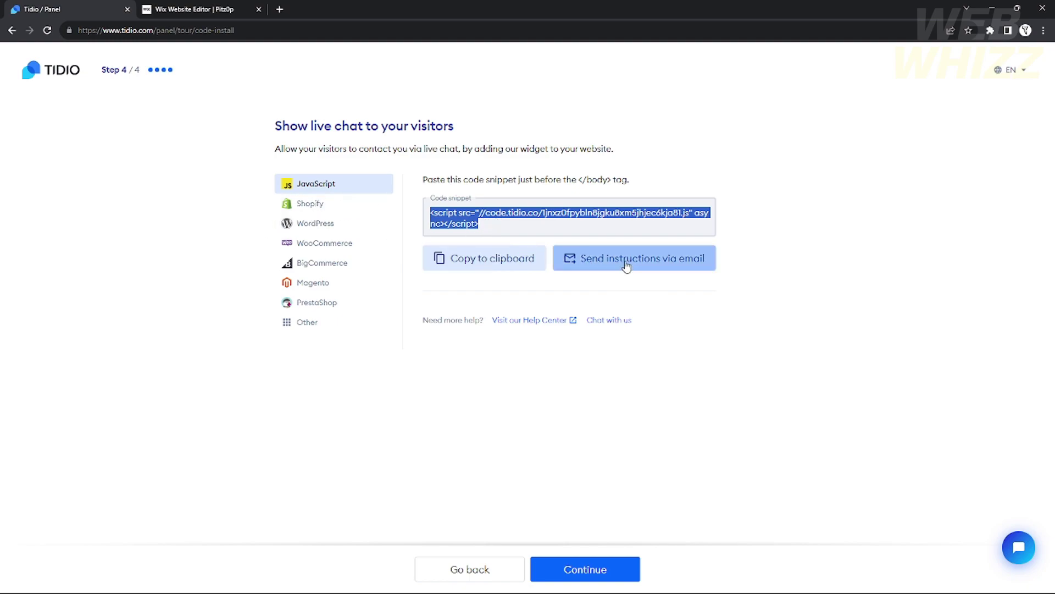
click(598, 314)
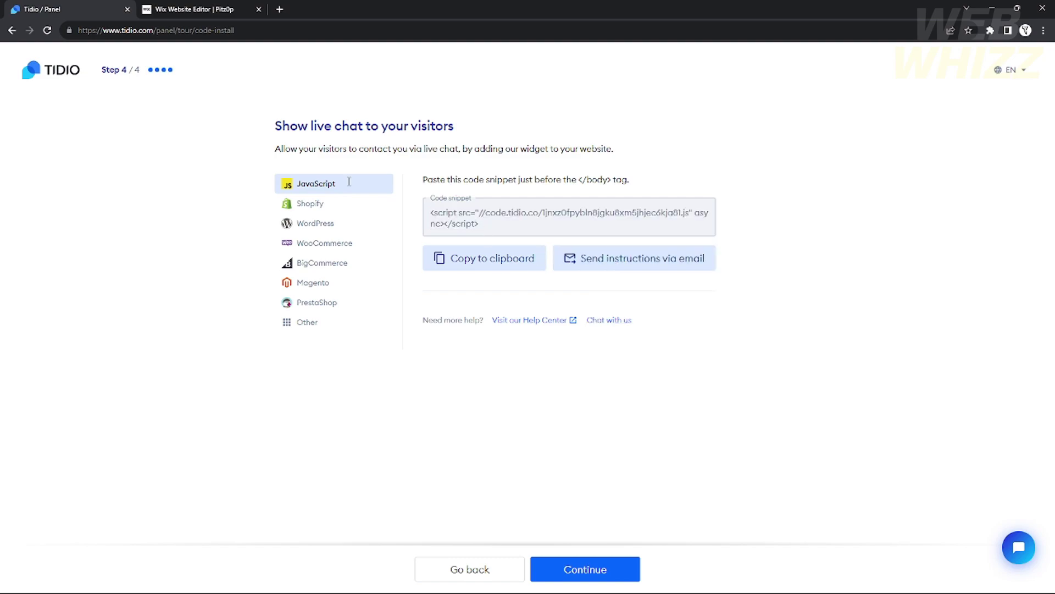
click(247, 10)
click(31, 7)
- Select Shopify, enter the store's myshopify domain without the duplicated suffix, and connect
click(325, 206)
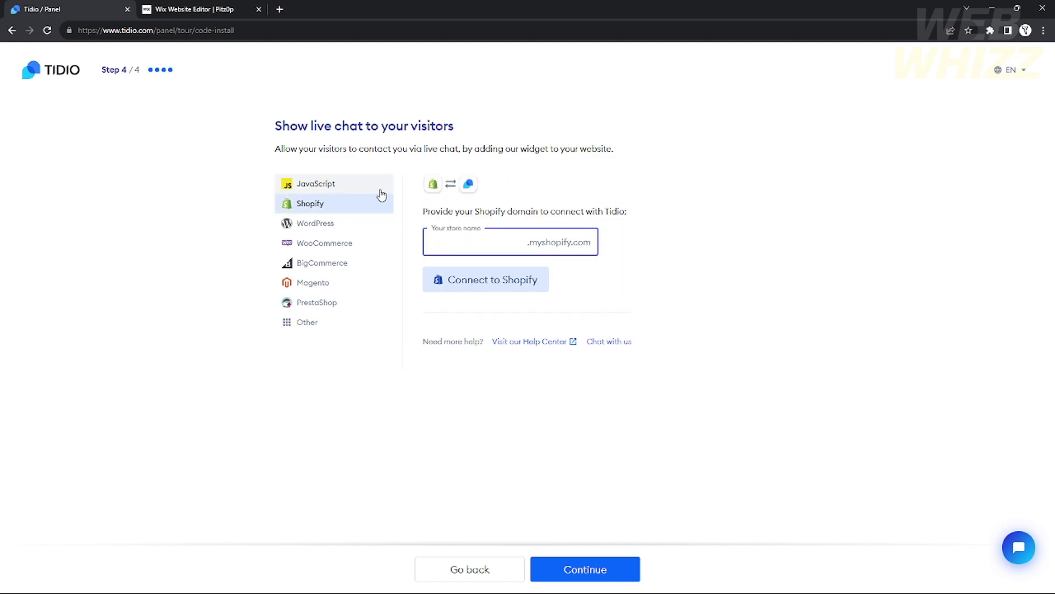
click(348, 185)
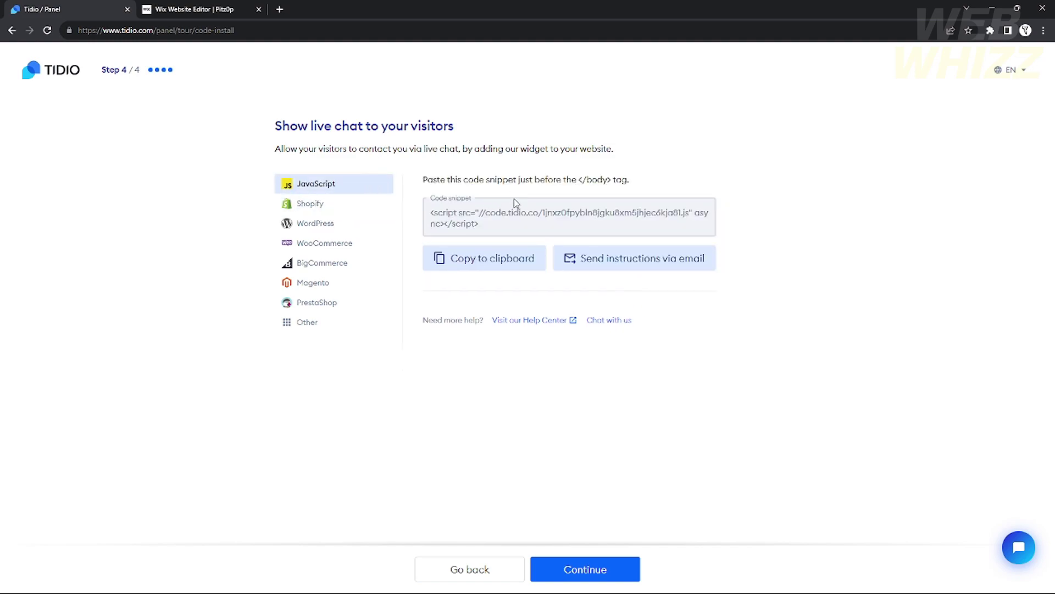
click(314, 207)
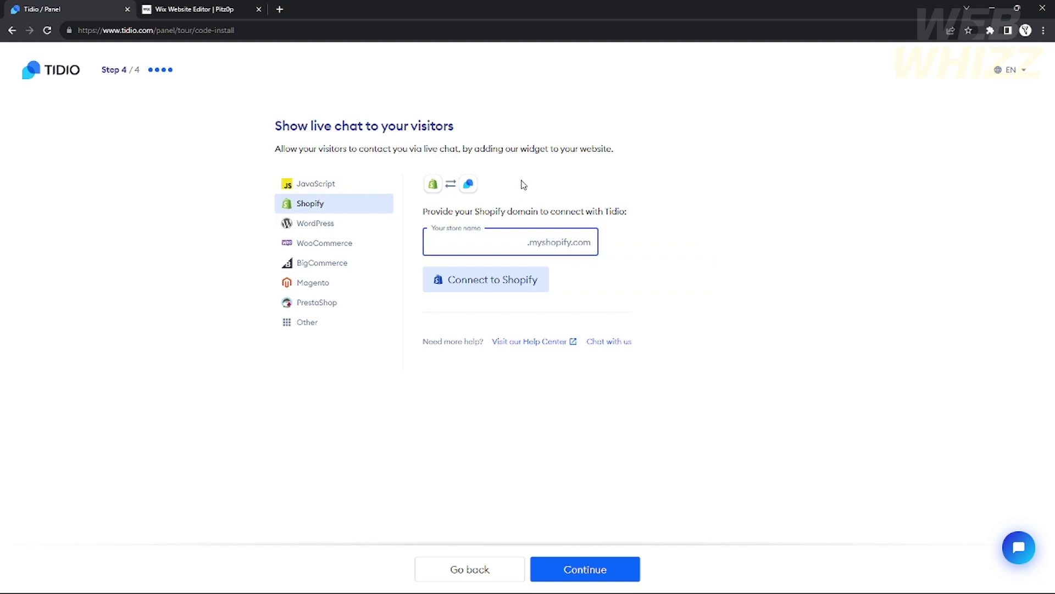
click(209, 12)
key(ctrl+v)
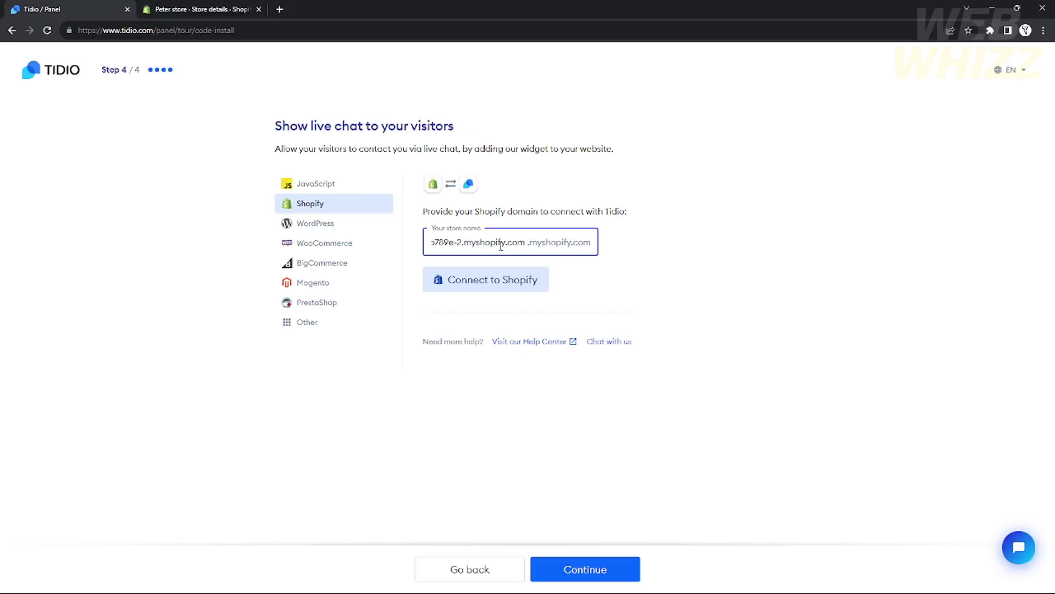
drag(525, 243, 464, 248)
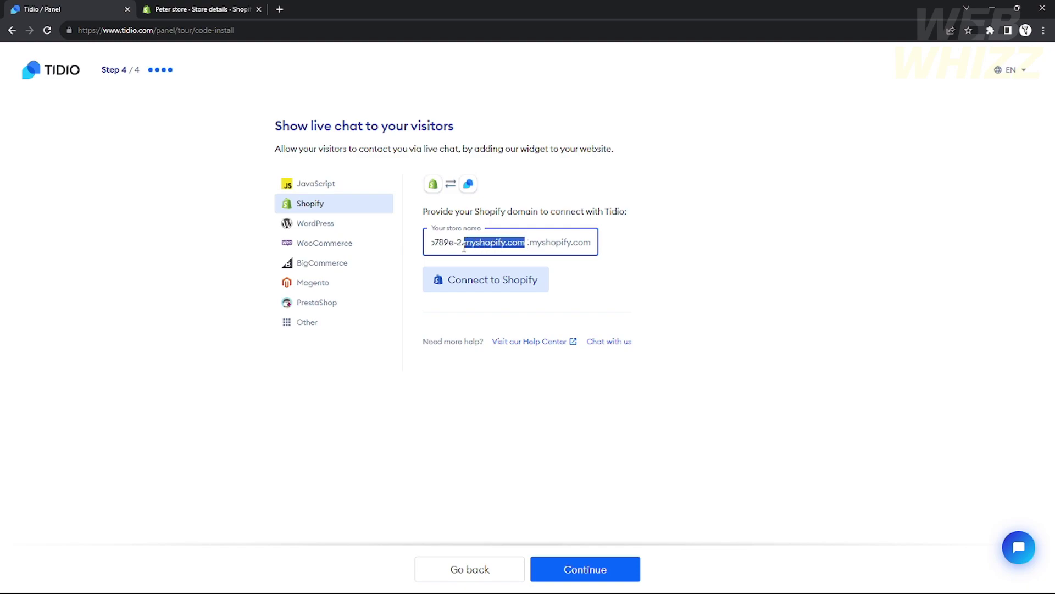
key(BackSpace)
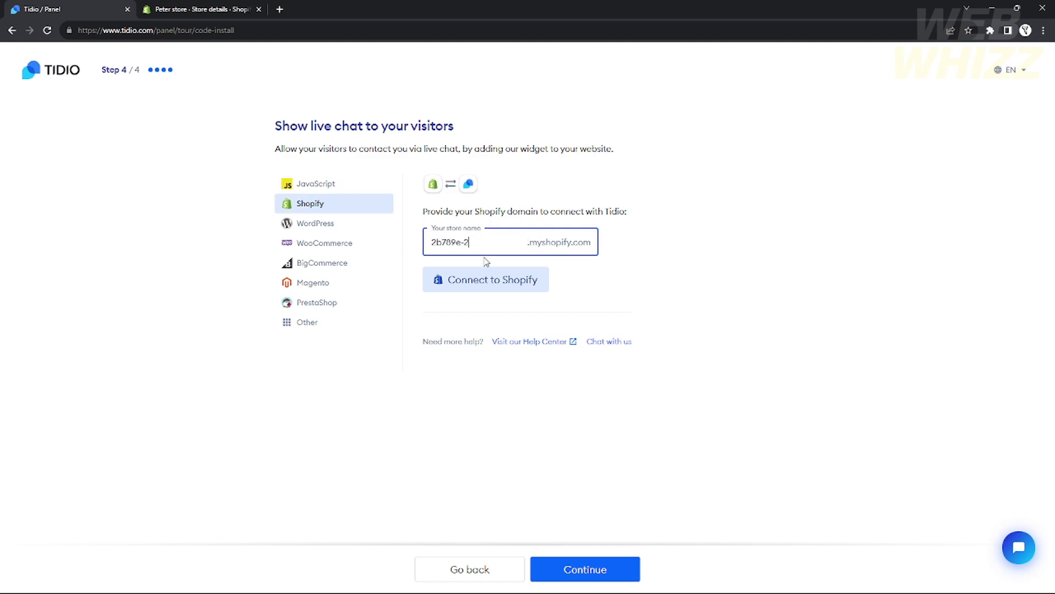
click(503, 289)
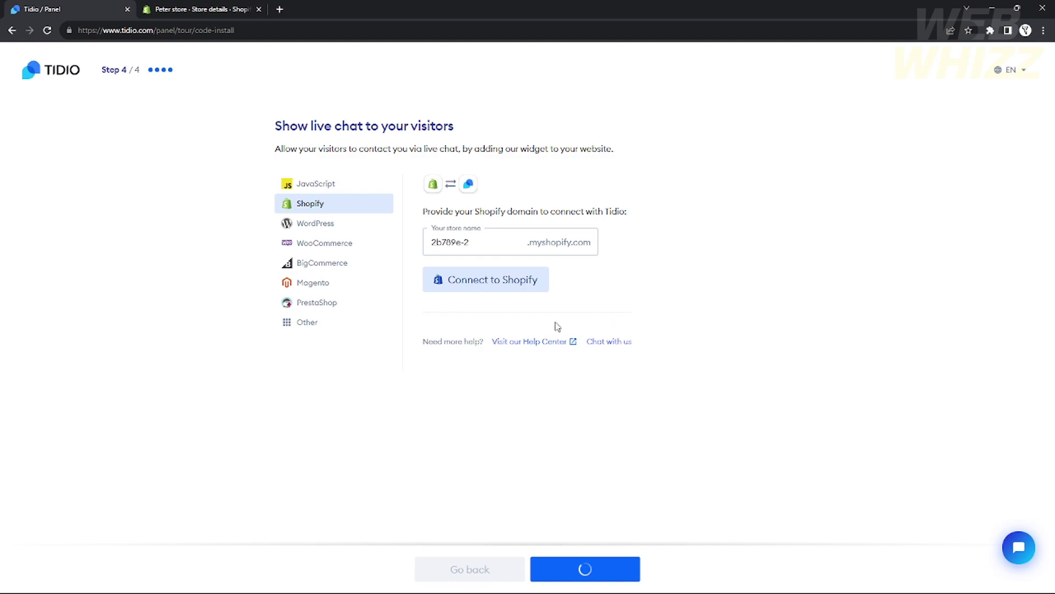
click(526, 280)
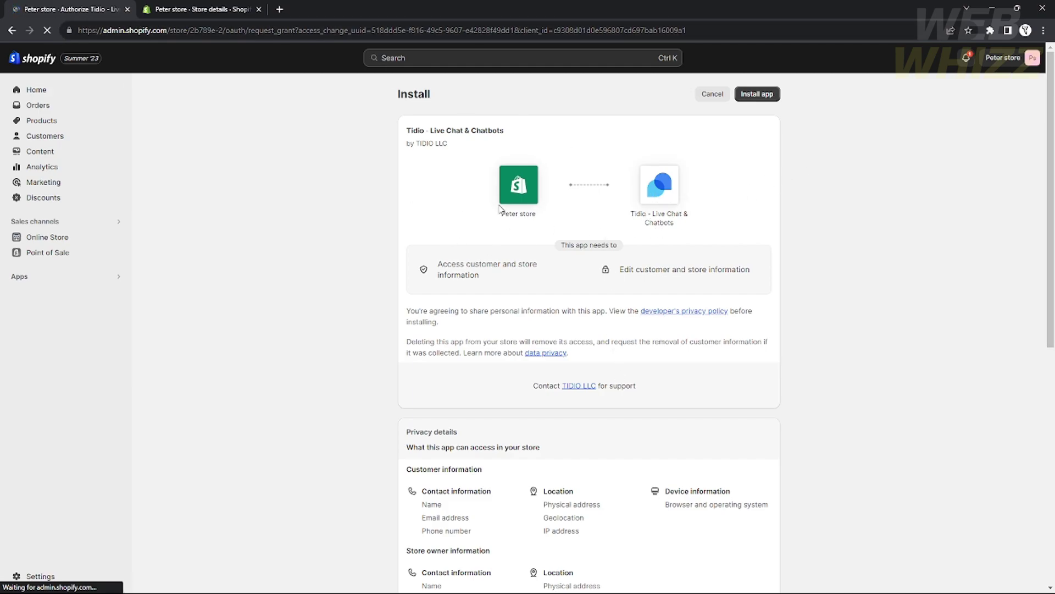
- Review the permissions and install the Tidio - Live Chat & Chatbots app on the store
scroll(537, 216, down, 8)
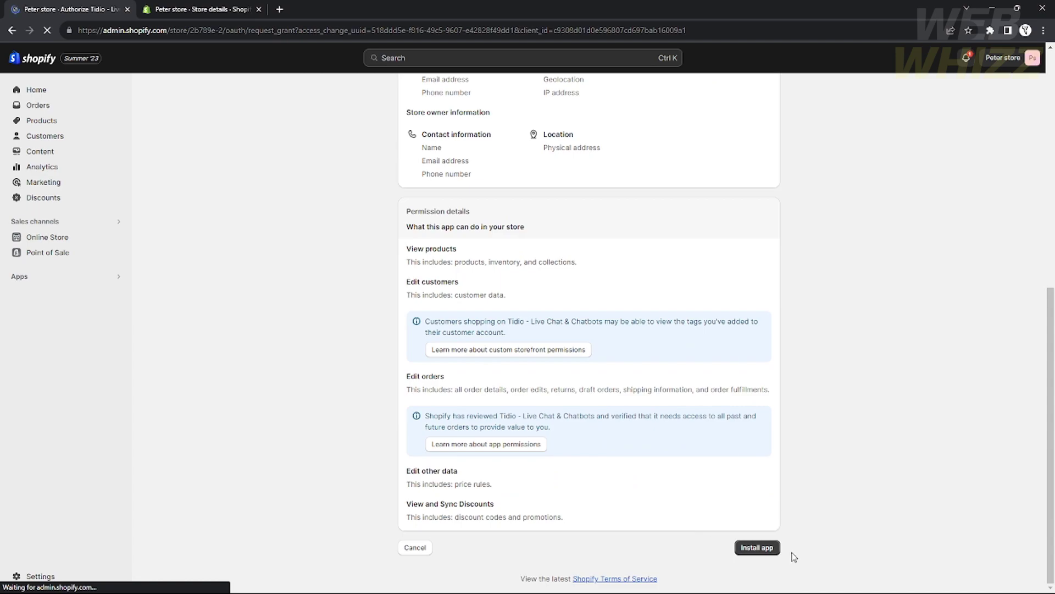
scroll(793, 556, up, 8)
click(758, 94)
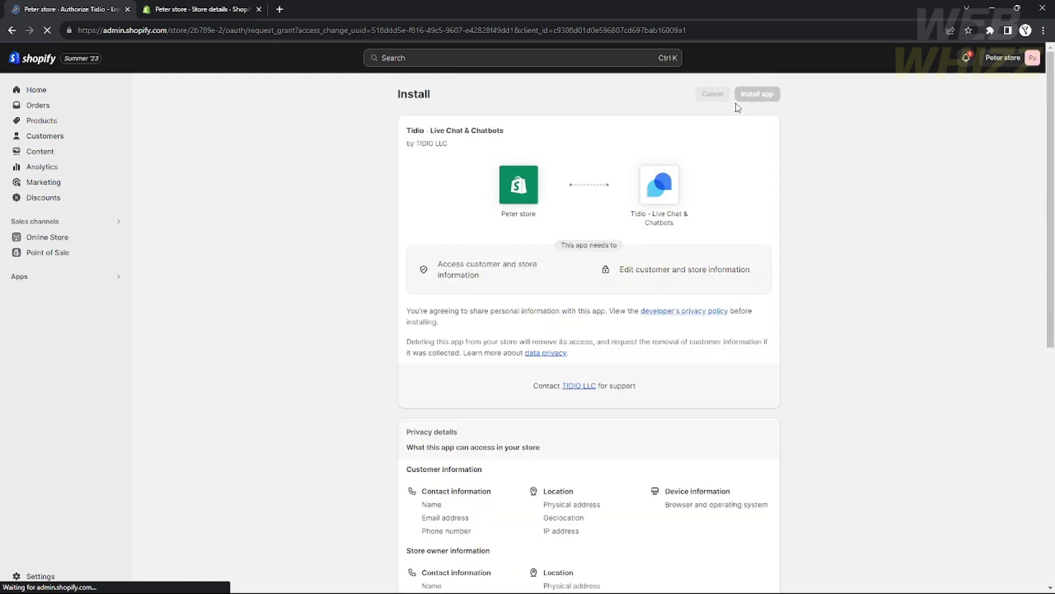
triple_click(648, 215)
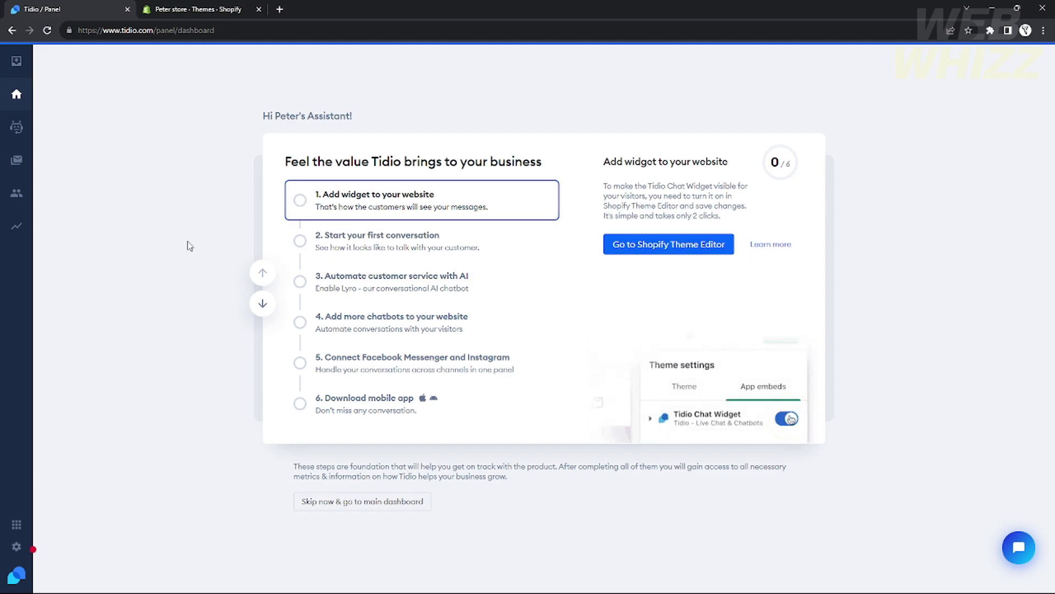
- Launch the Shopify Theme Editor from the add-widget onboarding step, then go to the empty Inbox
click(366, 241)
click(367, 206)
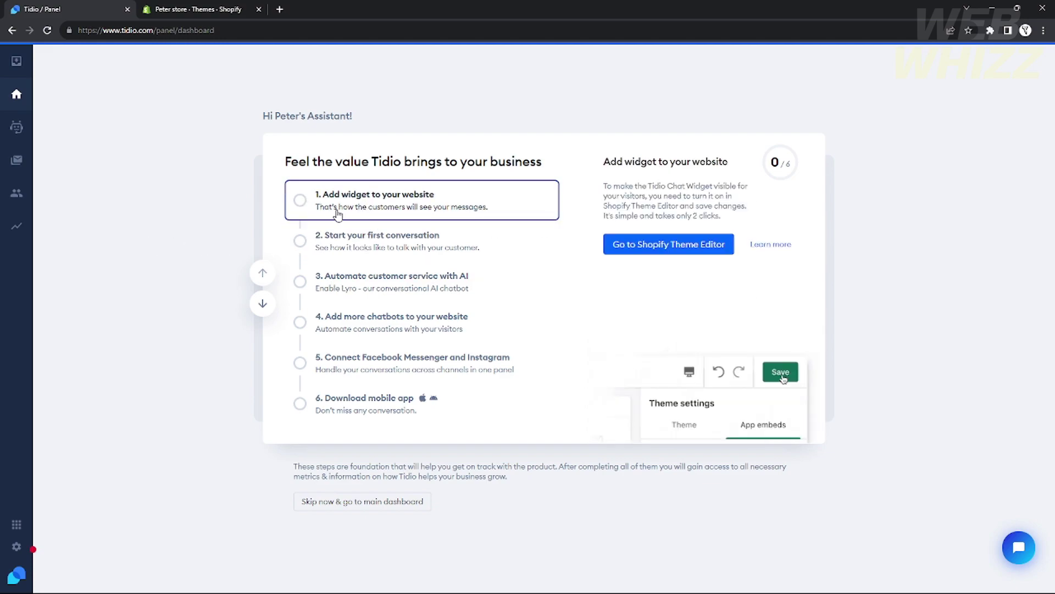
click(638, 242)
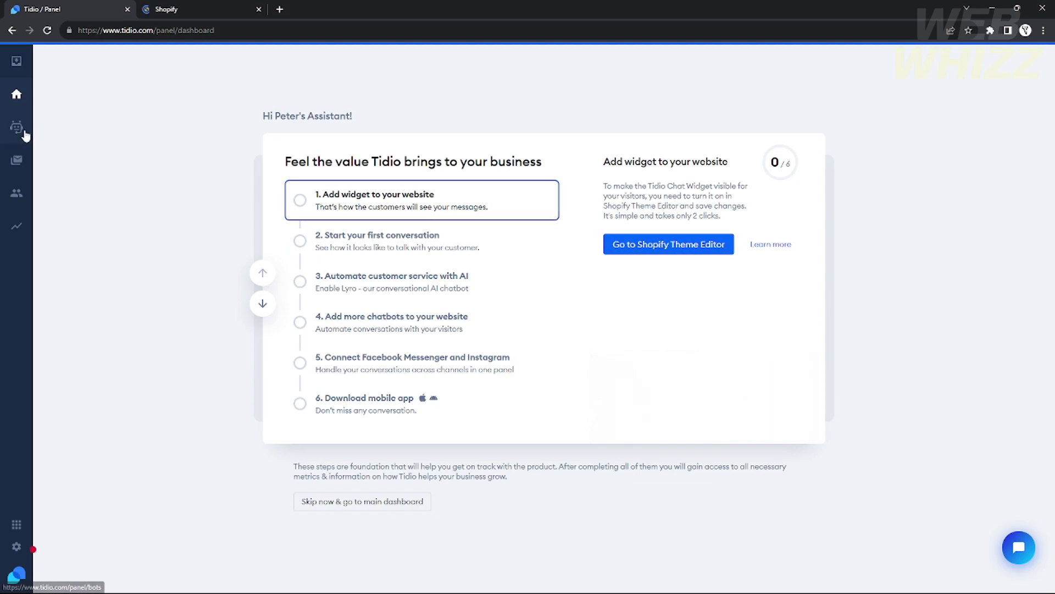
right_click(17, 61)
click(17, 63)
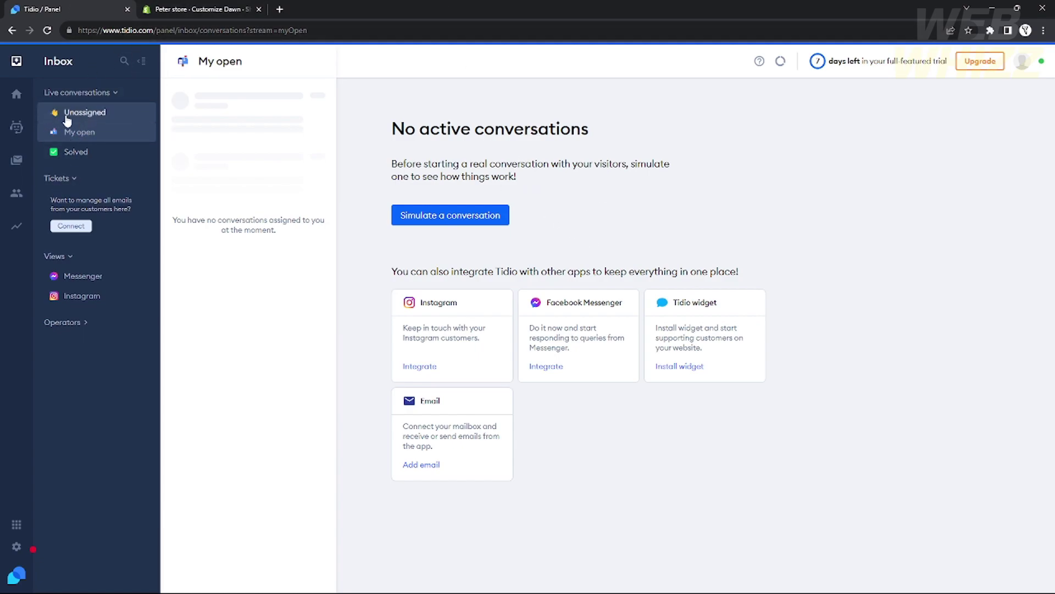
- Browse the solved, unassigned and open conversation views and the ticketing email setup, then go to Chatbots
click(88, 157)
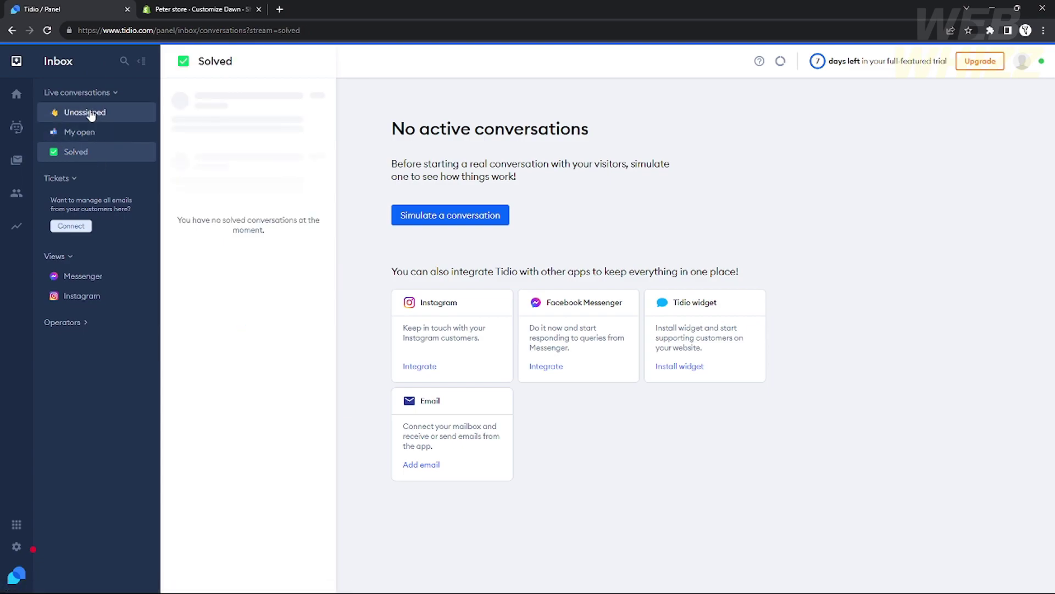
click(92, 154)
click(91, 117)
click(93, 135)
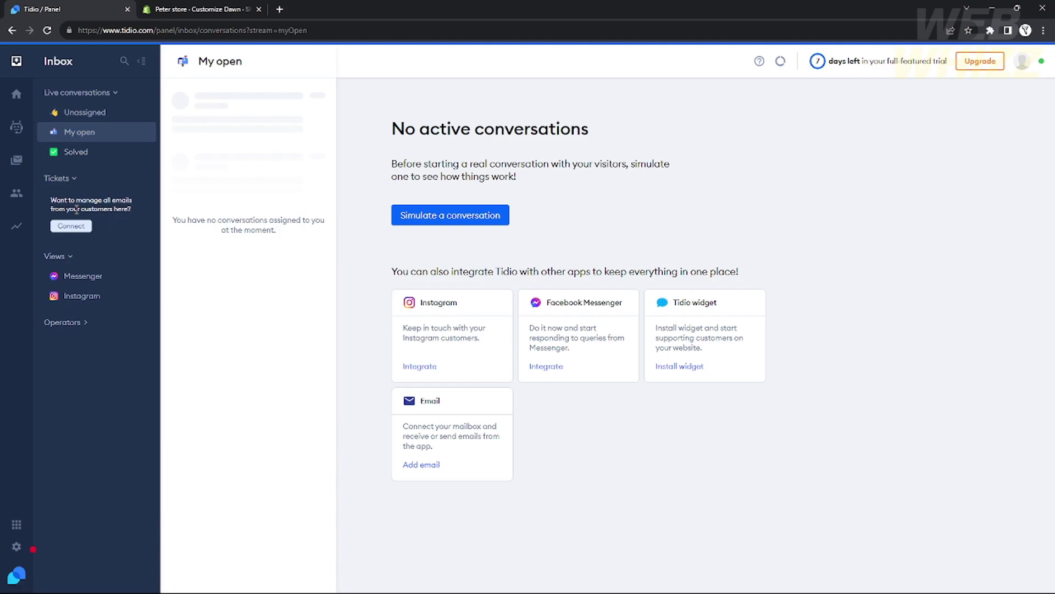
click(71, 225)
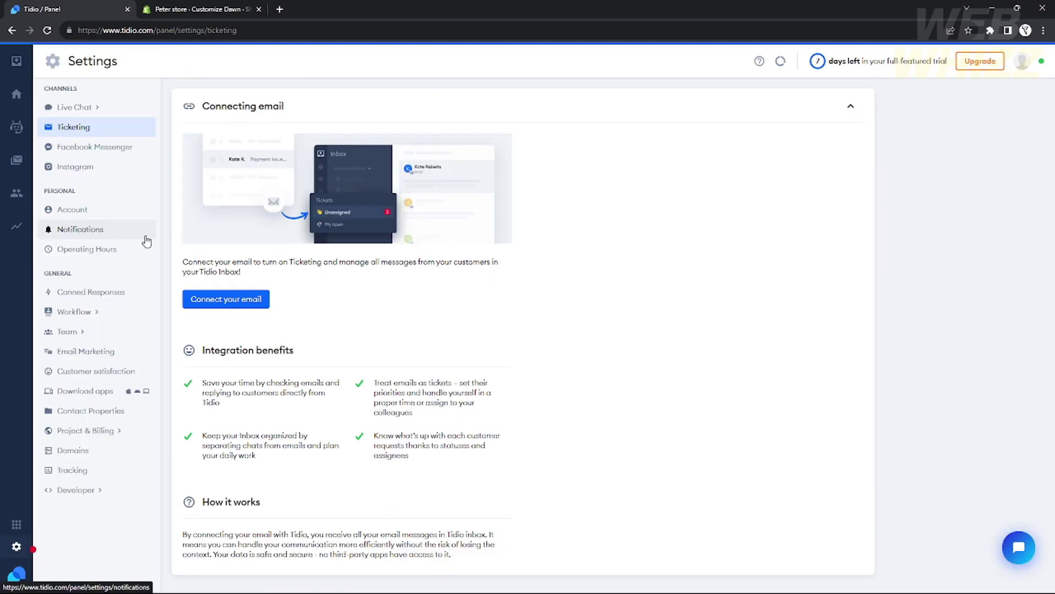
click(17, 127)
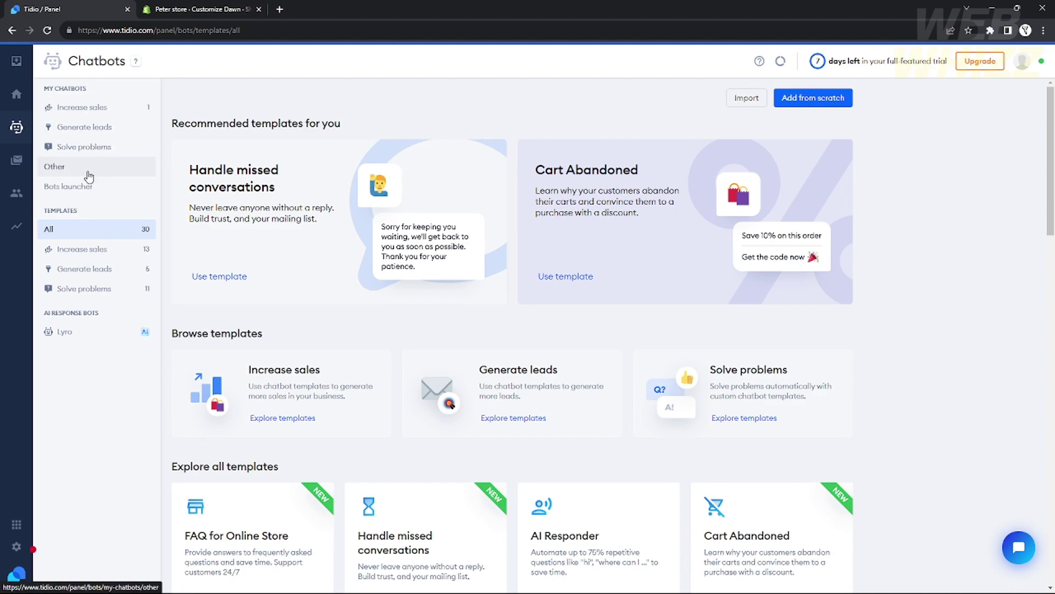
- Browse the Increase sales and Solve problems chatbot template categories
click(89, 252)
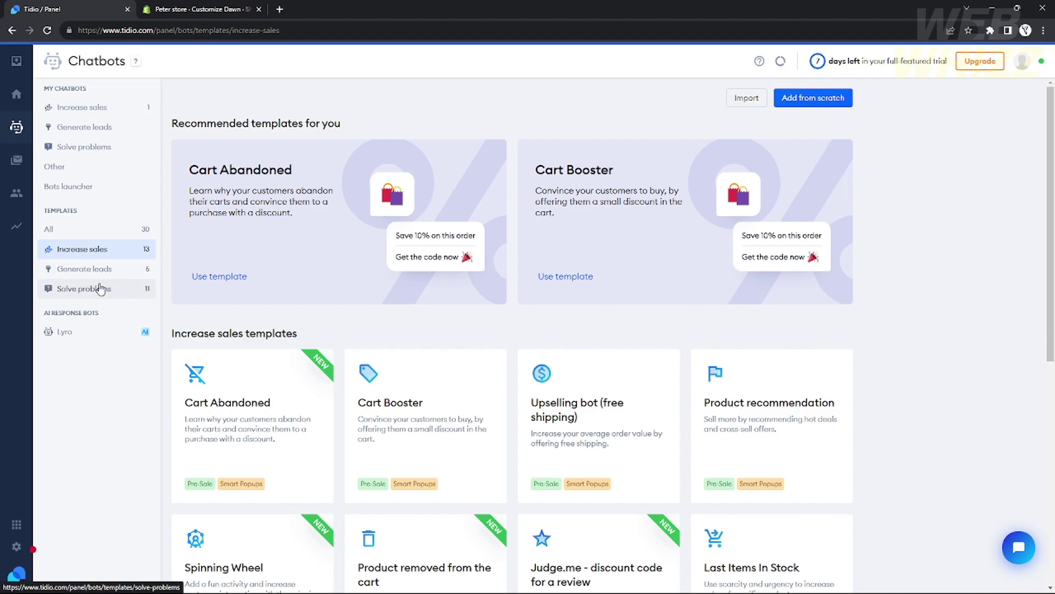
click(90, 270)
click(92, 290)
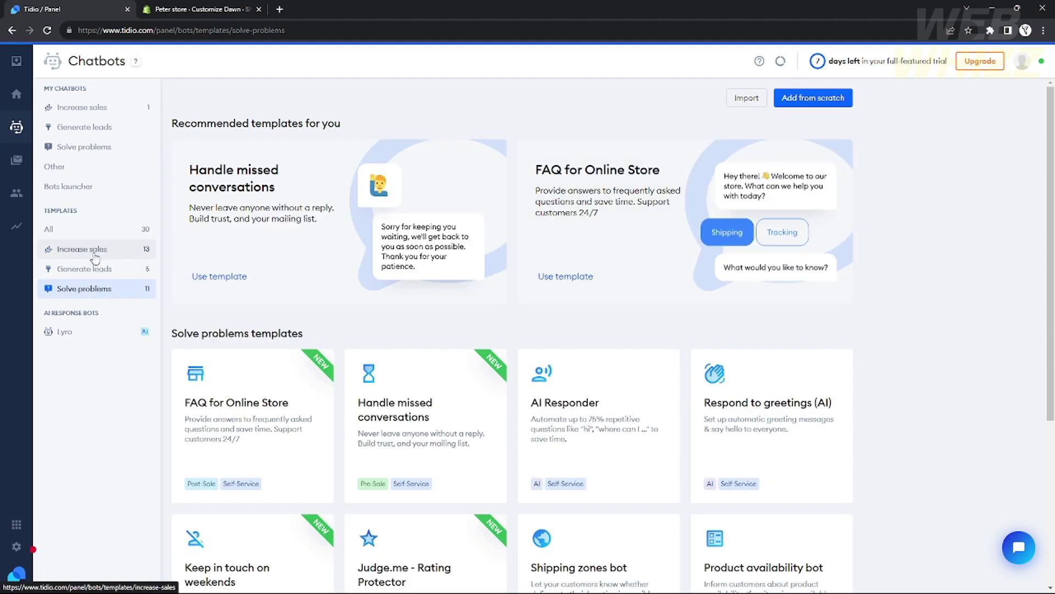
click(96, 255)
scroll(523, 336, down, 3)
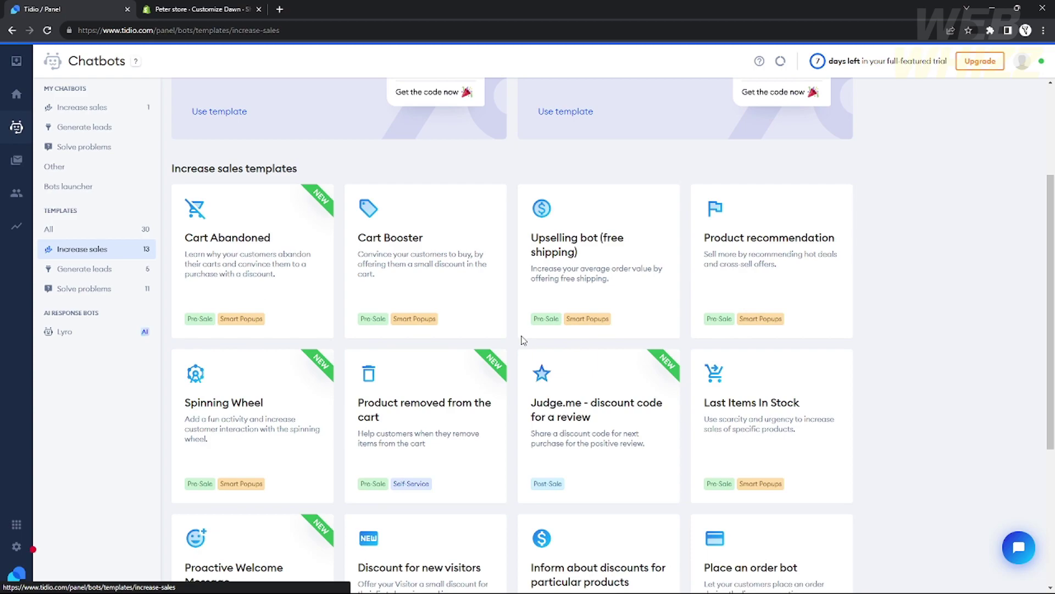
scroll(498, 341, up, 3)
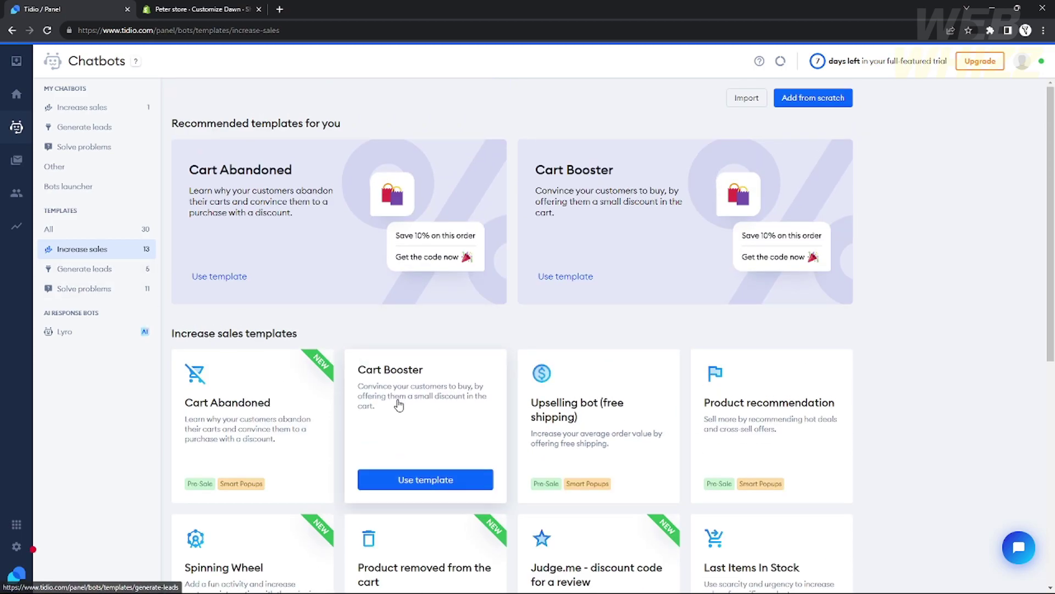
scroll(489, 392, down, 5)
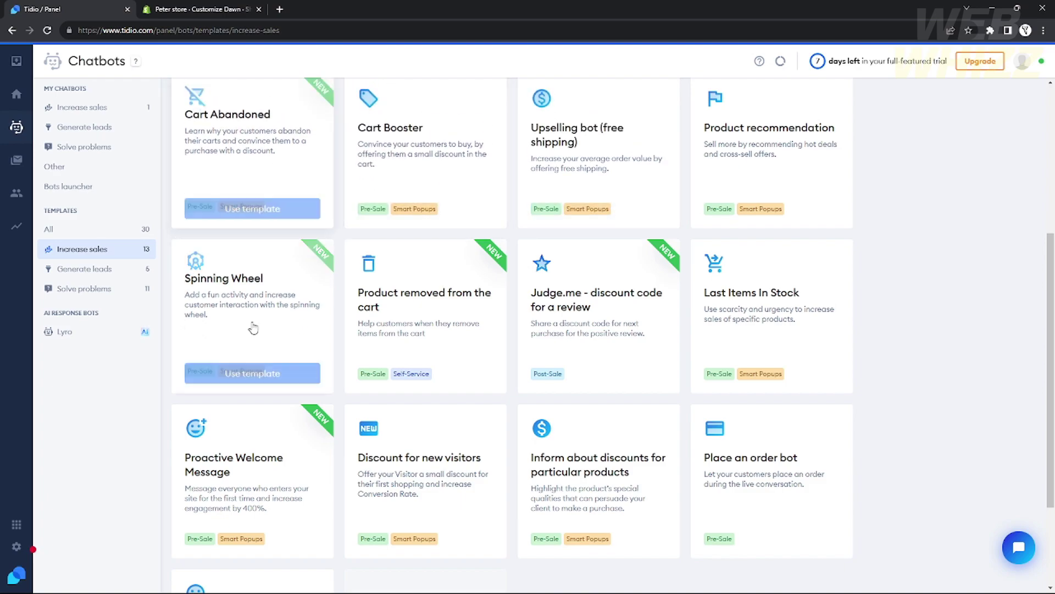
scroll(297, 445, down, 1)
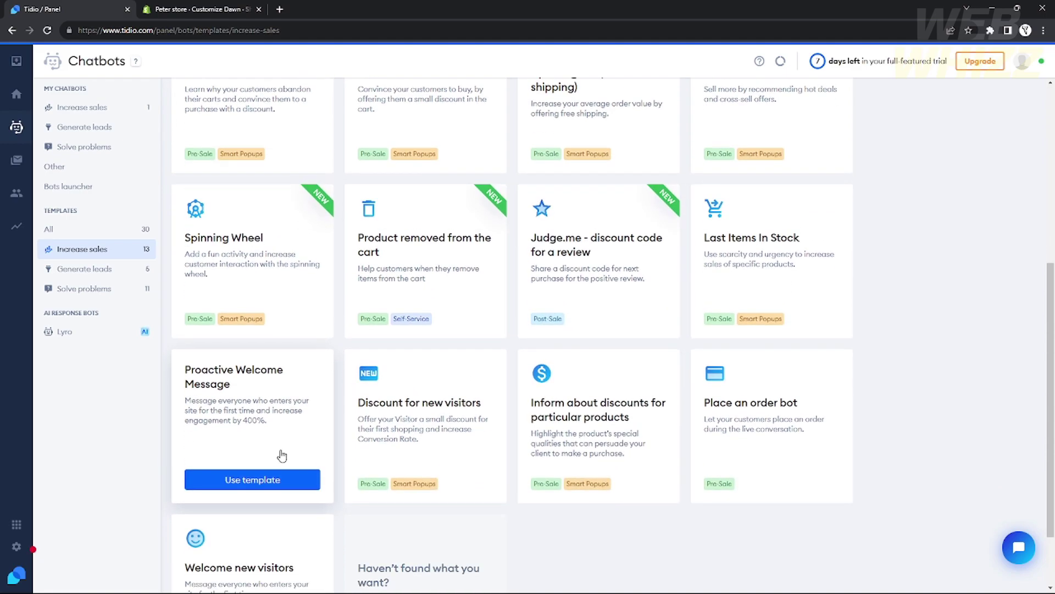
scroll(279, 554, up, 5)
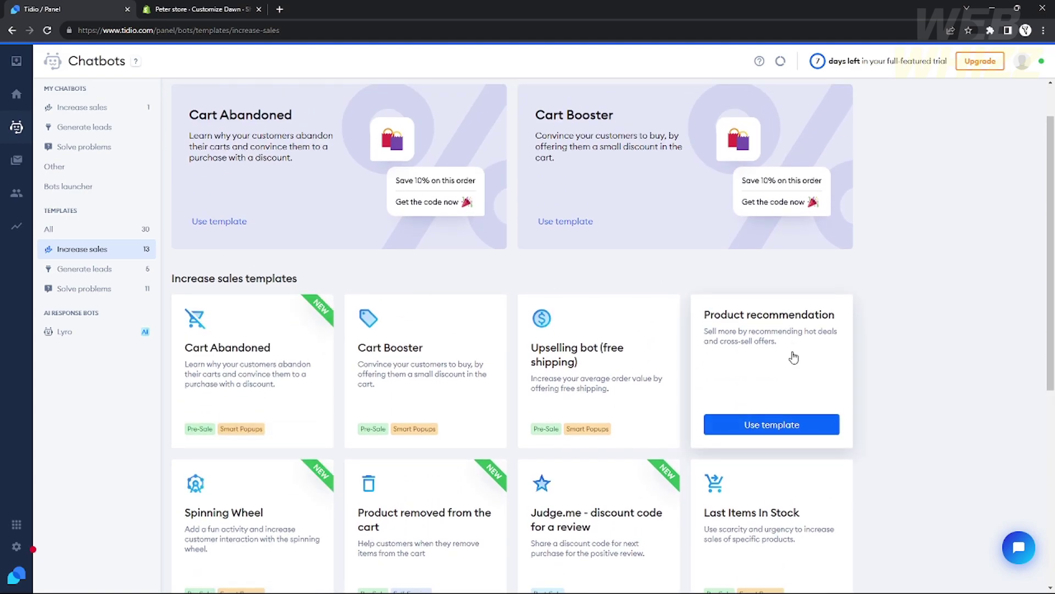
scroll(762, 351, up, 1)
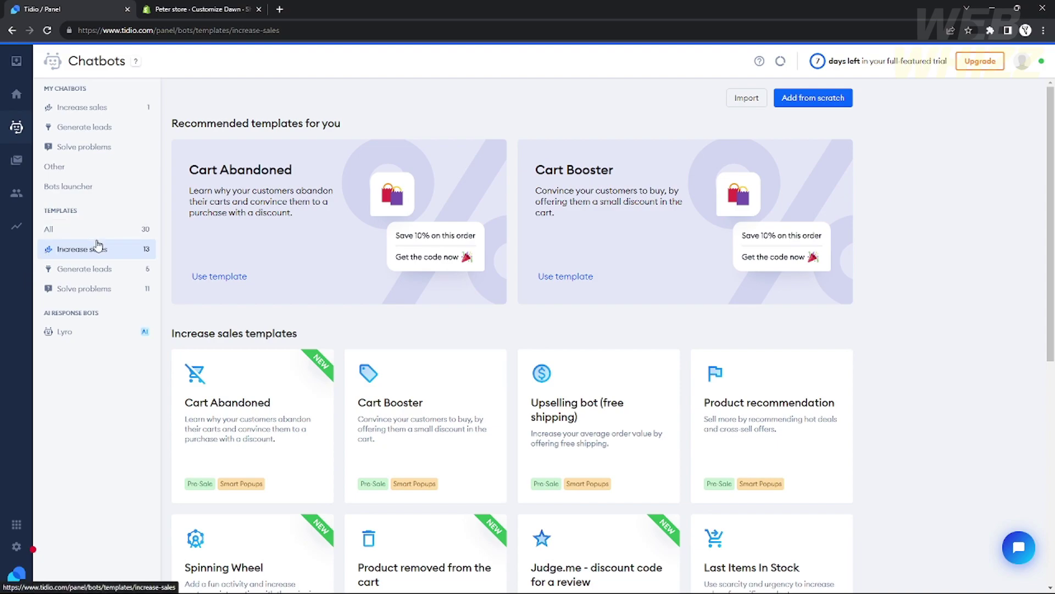
- Show the Generate leads templates, including Lead Magnet / Subscribe Form
click(85, 268)
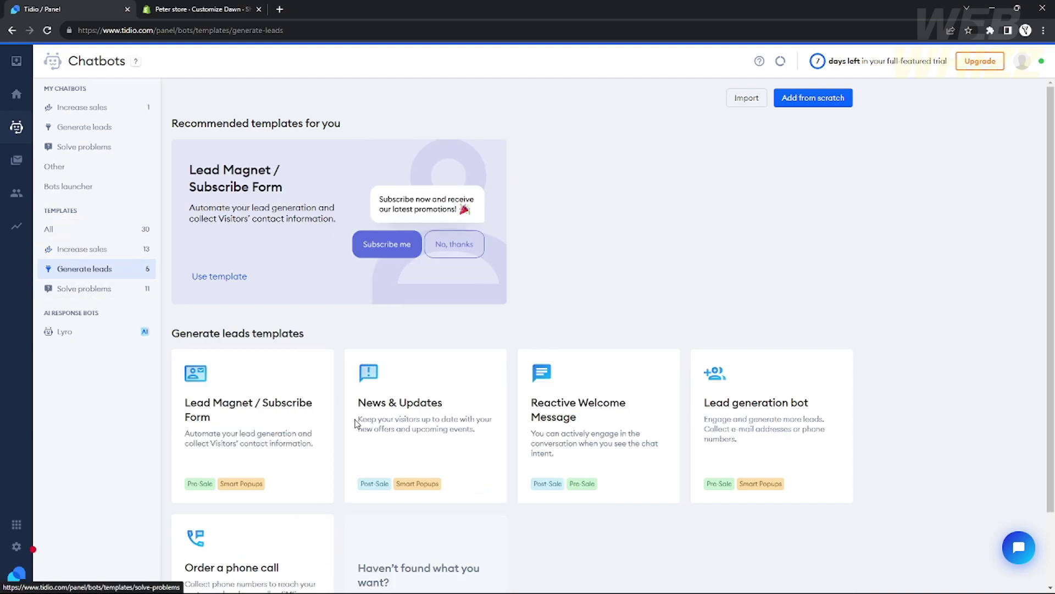
mouse_move(395, 439)
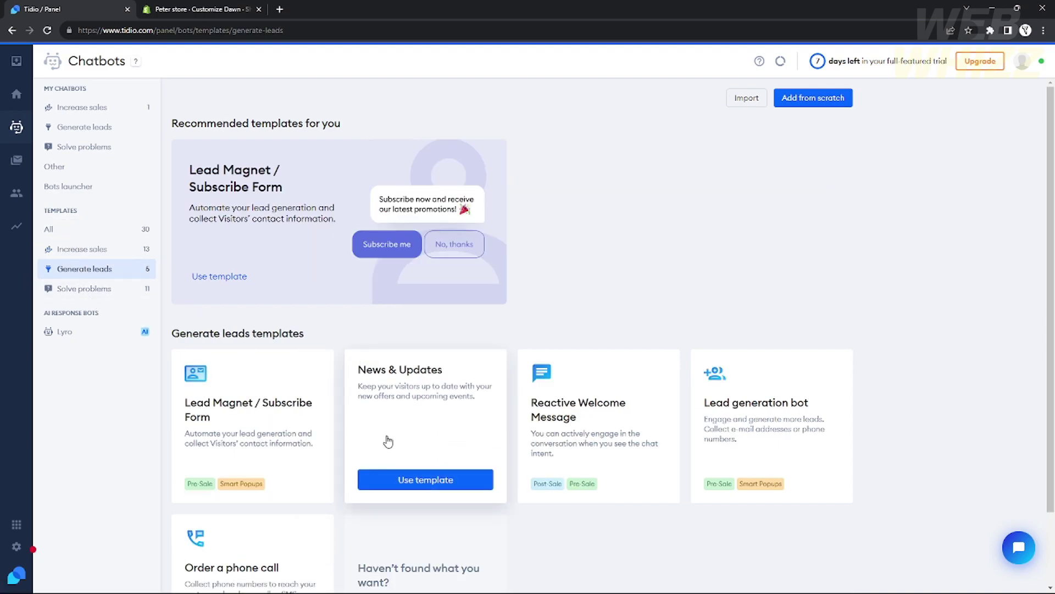
mouse_move(294, 463)
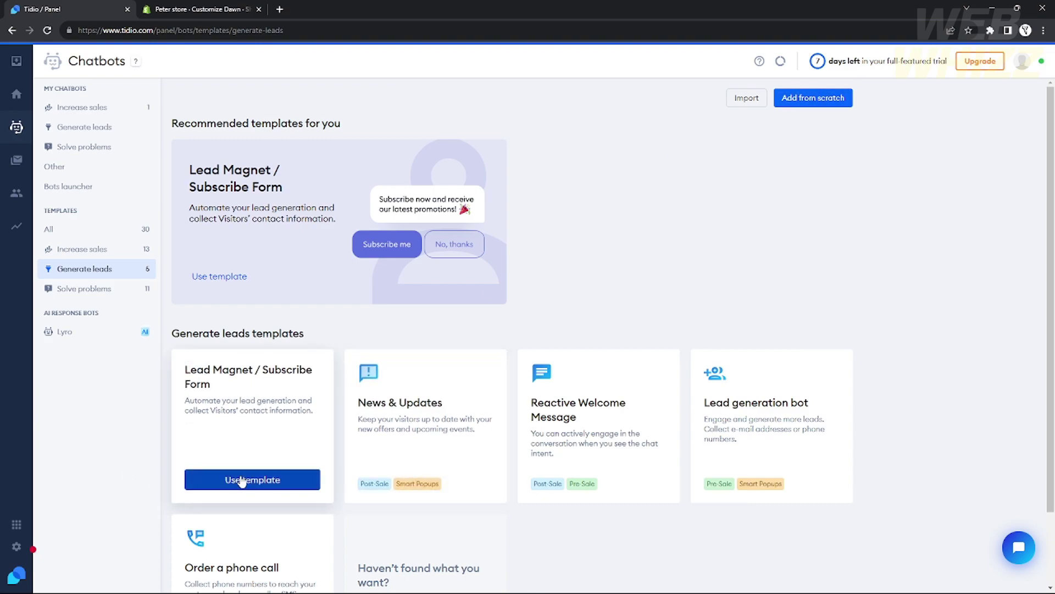
- Create a chatbot from the Lead Magnet / Subscribe Form template, keeping its message and mailbox image
click(242, 480)
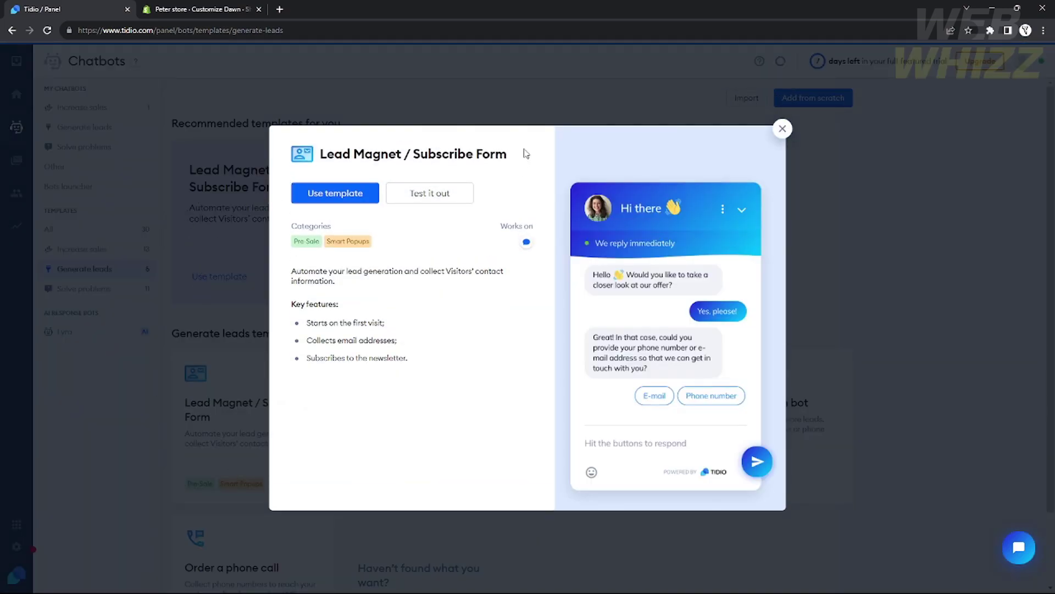
click(336, 197)
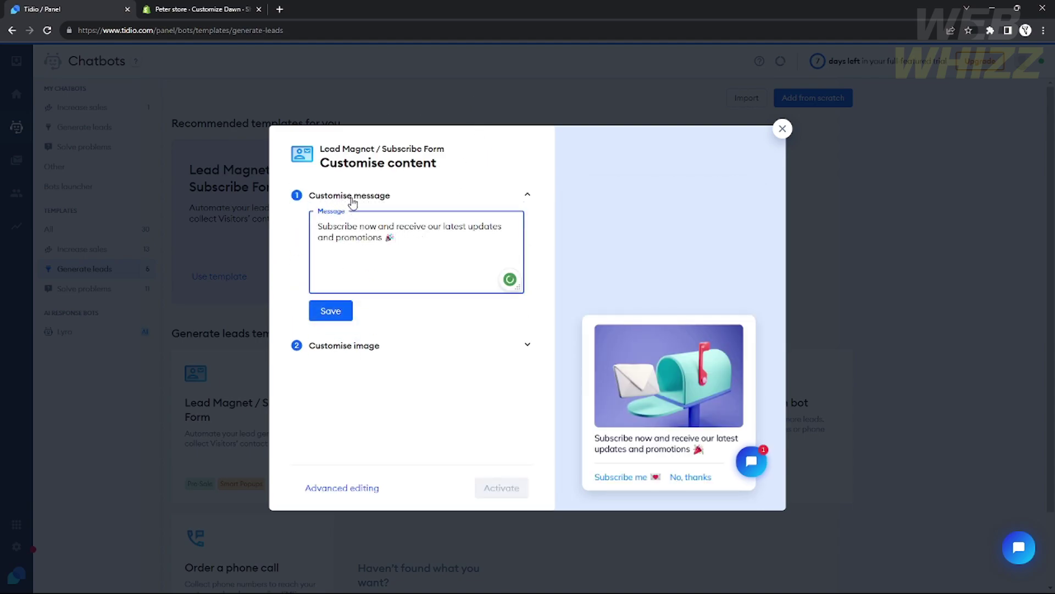
click(328, 317)
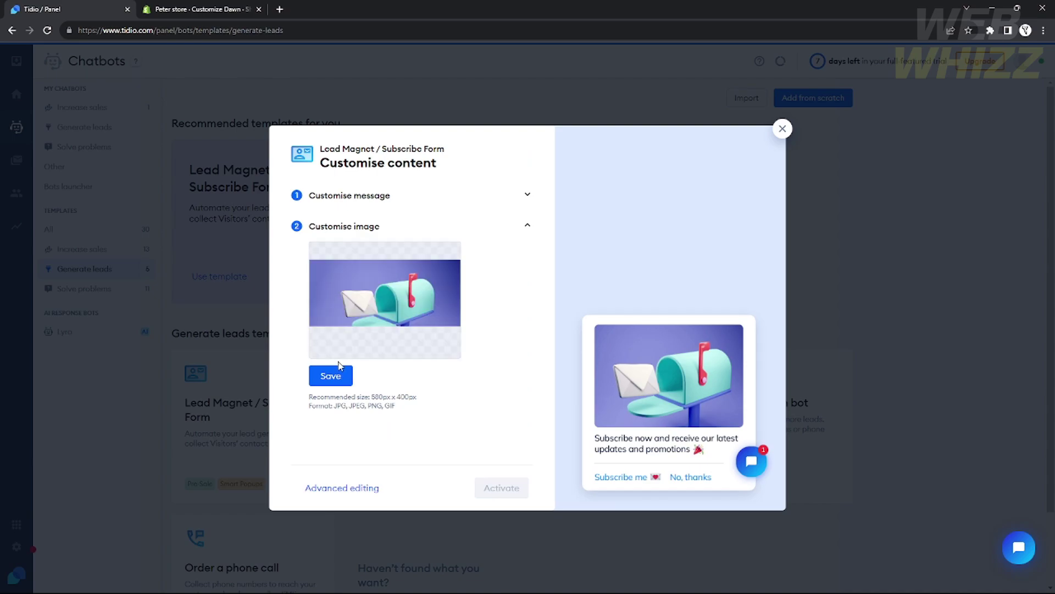
click(366, 323)
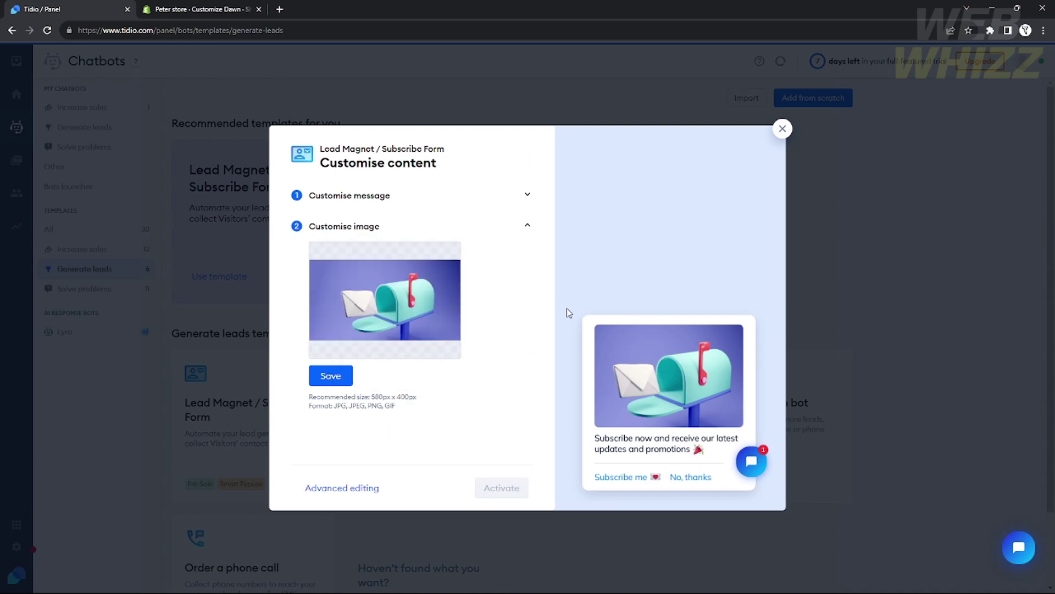
- Activate the Lead Magnet chatbot and dismiss the chatbot options tour popup
click(501, 487)
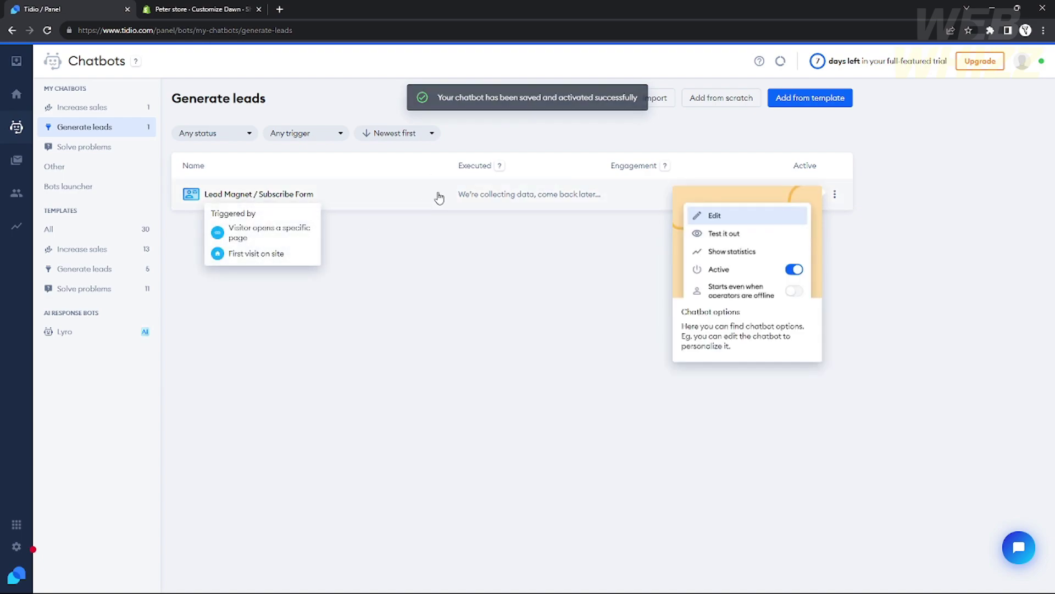
click(440, 243)
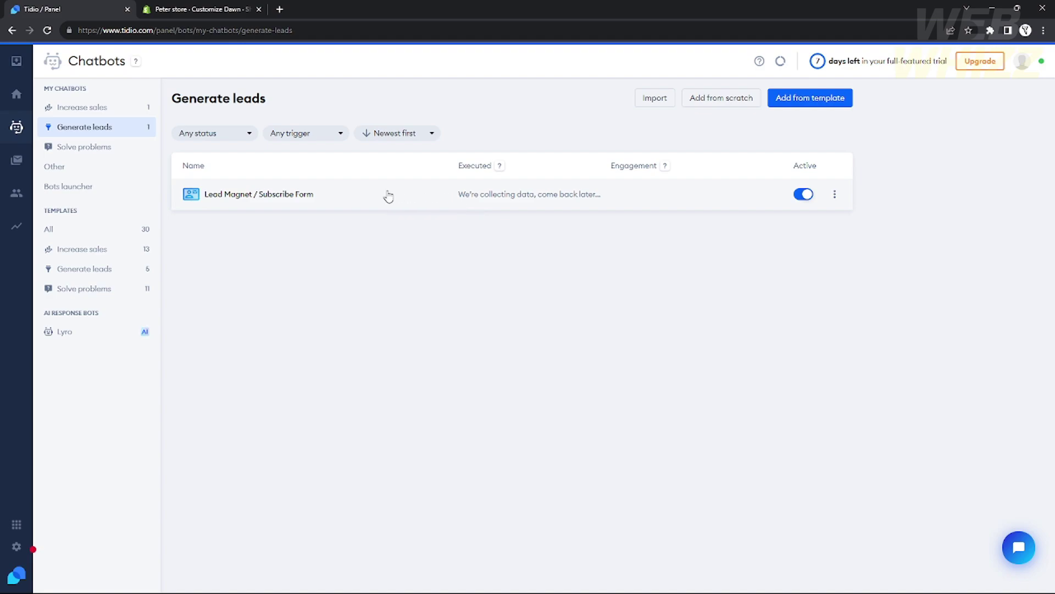
mouse_move(259, 204)
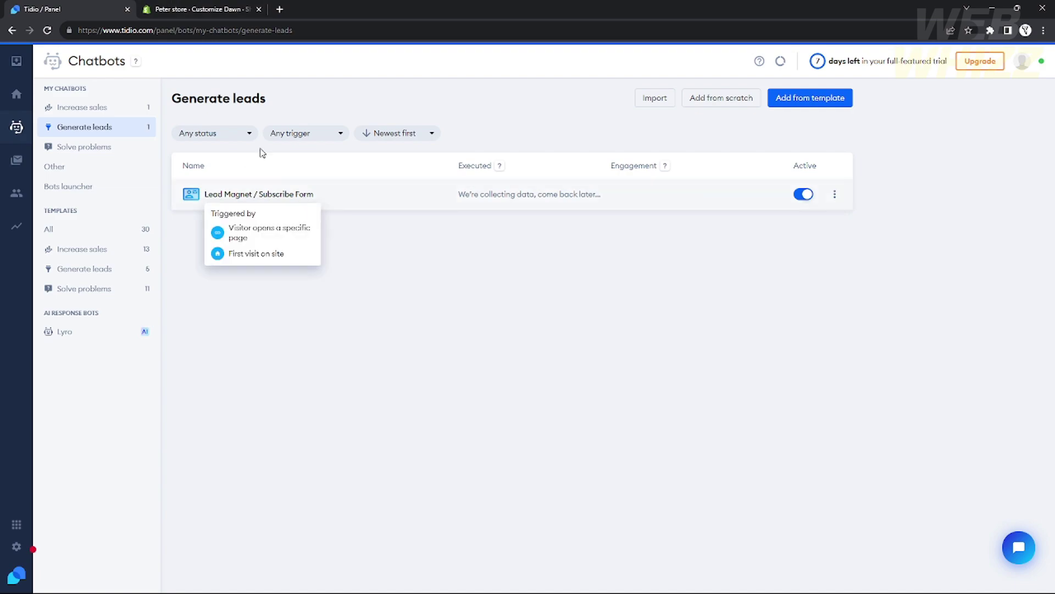
click(207, 10)
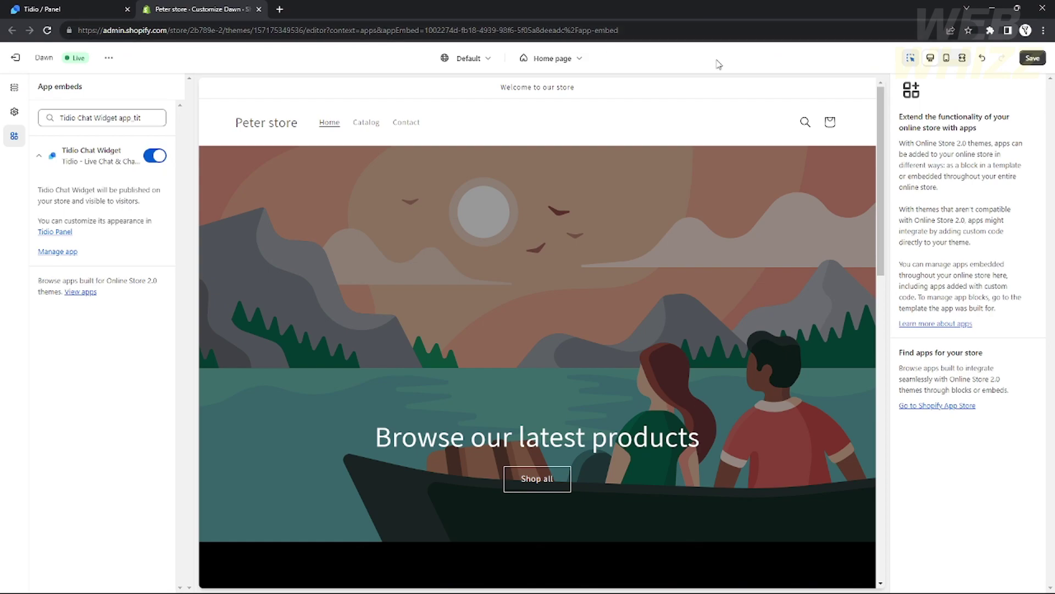
- Preview the store's theme in a new browser tab via the theme's actions menu
click(108, 57)
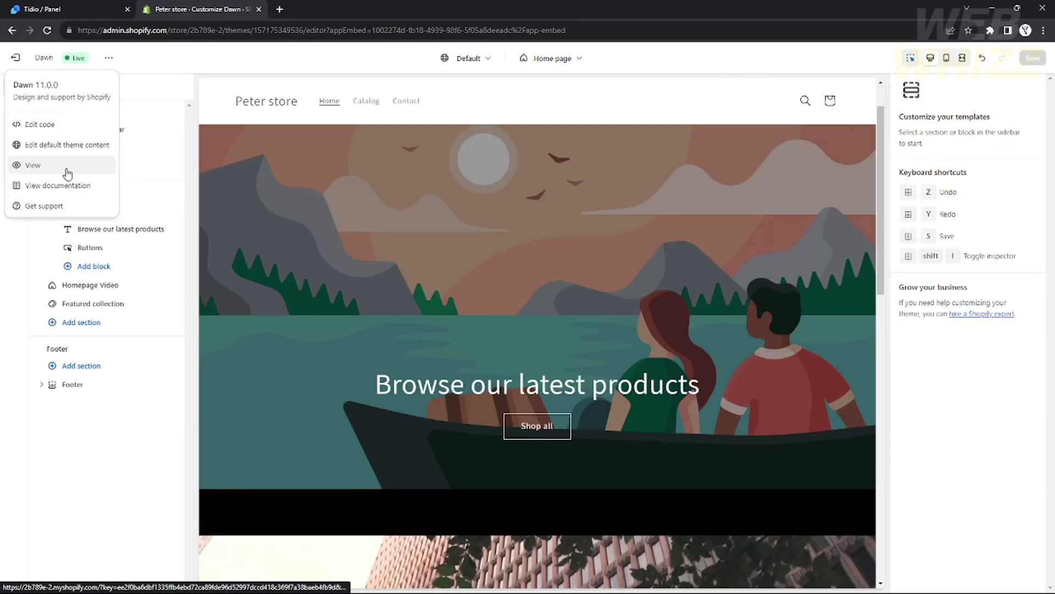
click(66, 165)
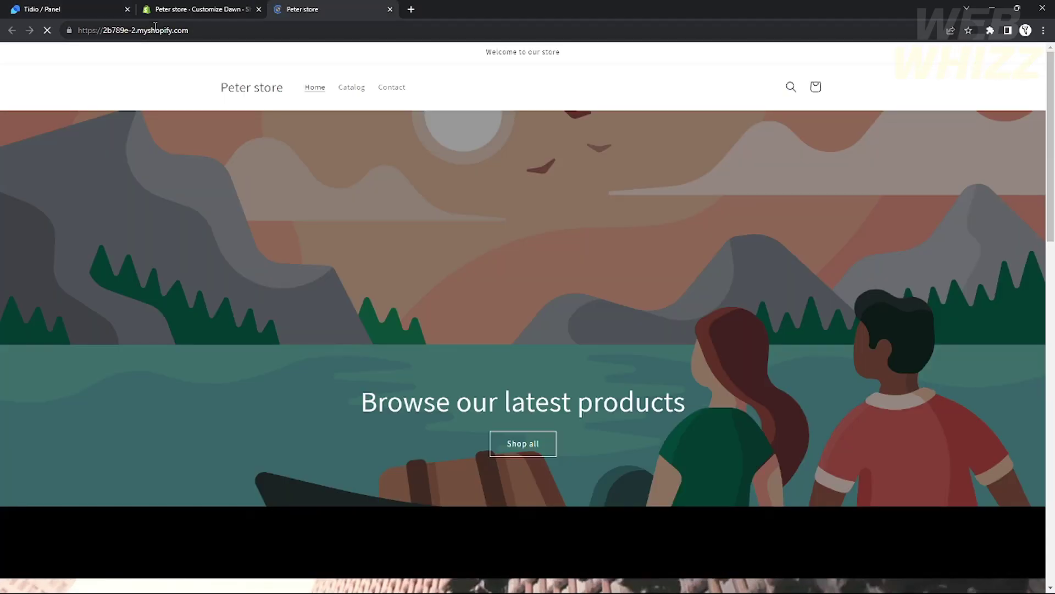
- Reload the storefront and open the Tidio chat window with its greeting and subscribe prompt
click(155, 31)
key(ctrl+c)
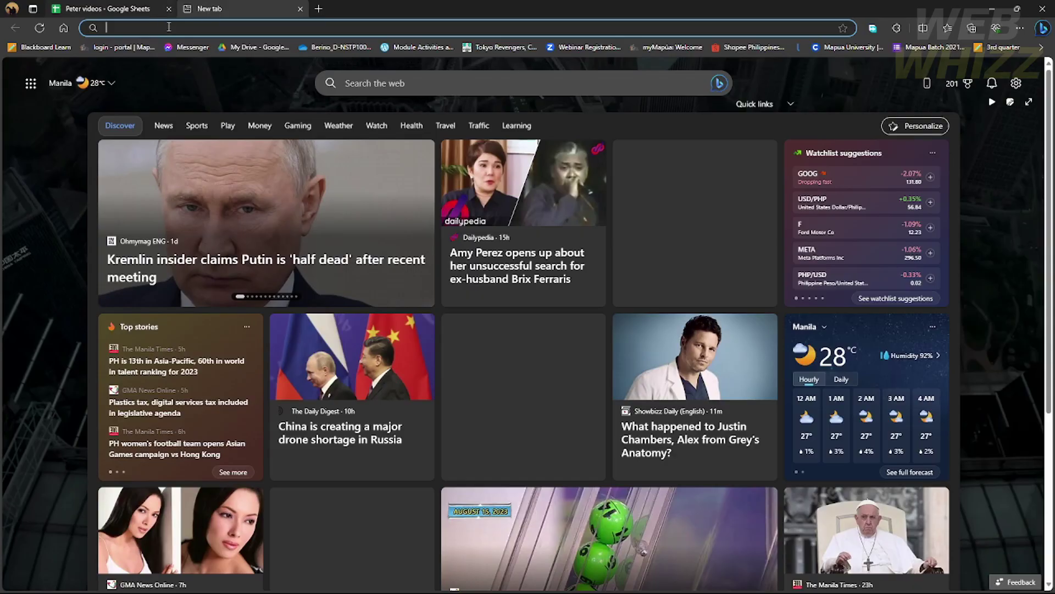
click(169, 27)
key(ctrl+v)
key(Return)
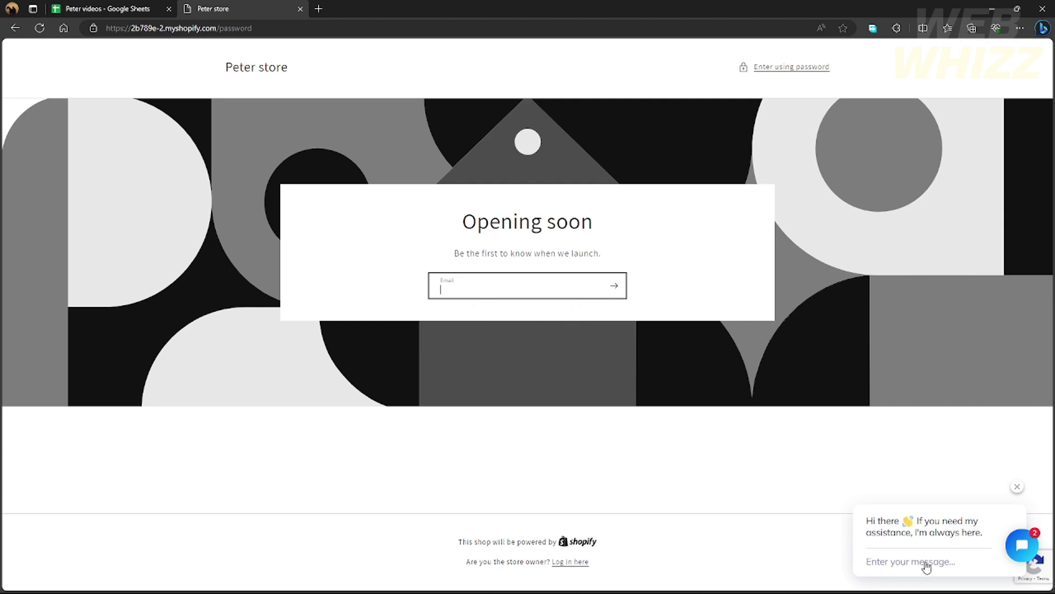
click(1022, 545)
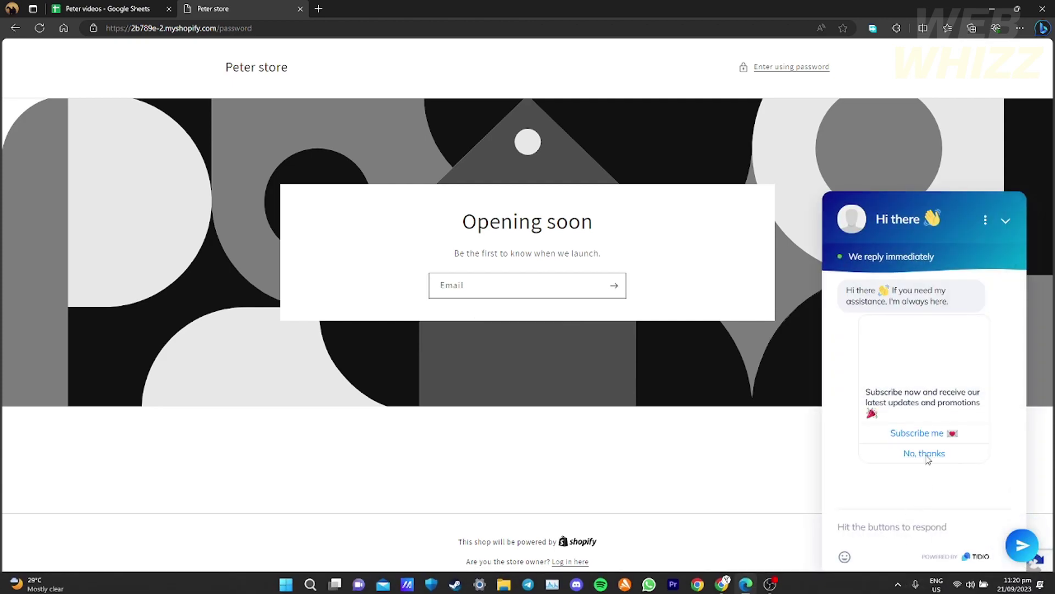
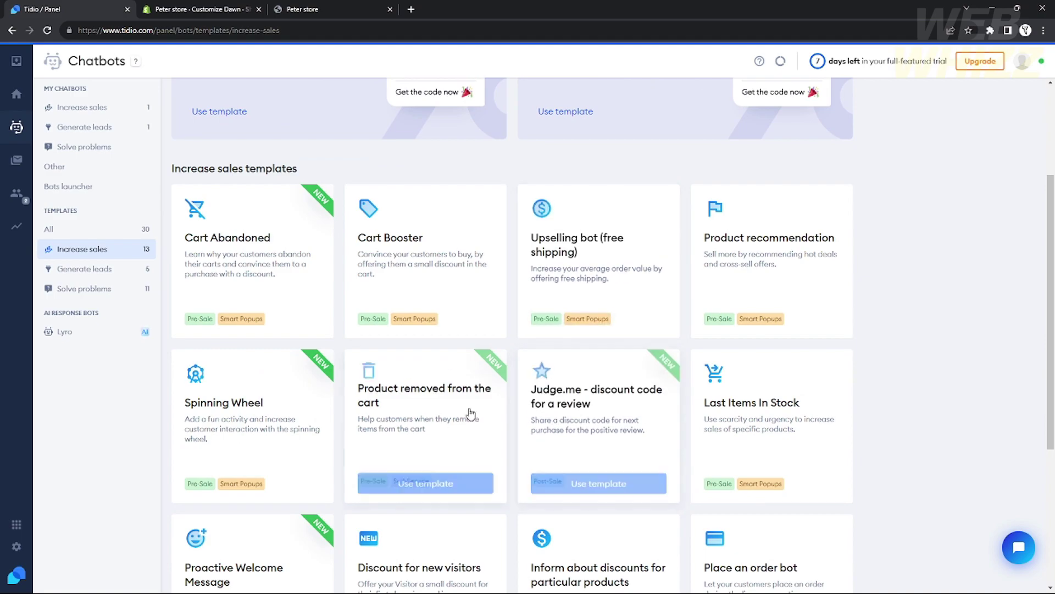
- Preview the Welcome new visitors template and create a chatbot from it
scroll(407, 412, down, 3)
scroll(296, 414, down, 2)
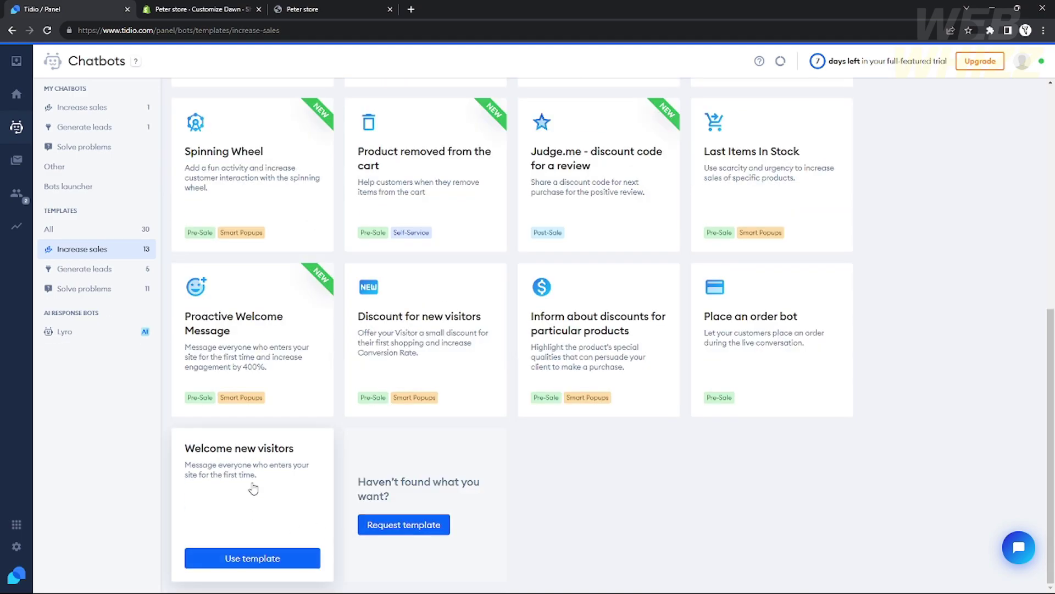
click(258, 559)
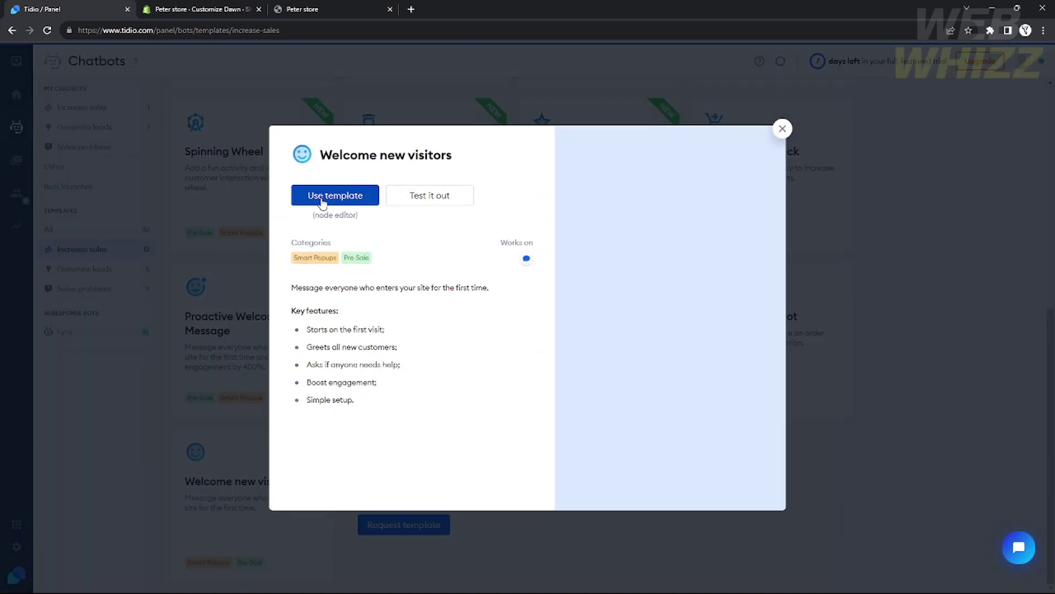
click(323, 203)
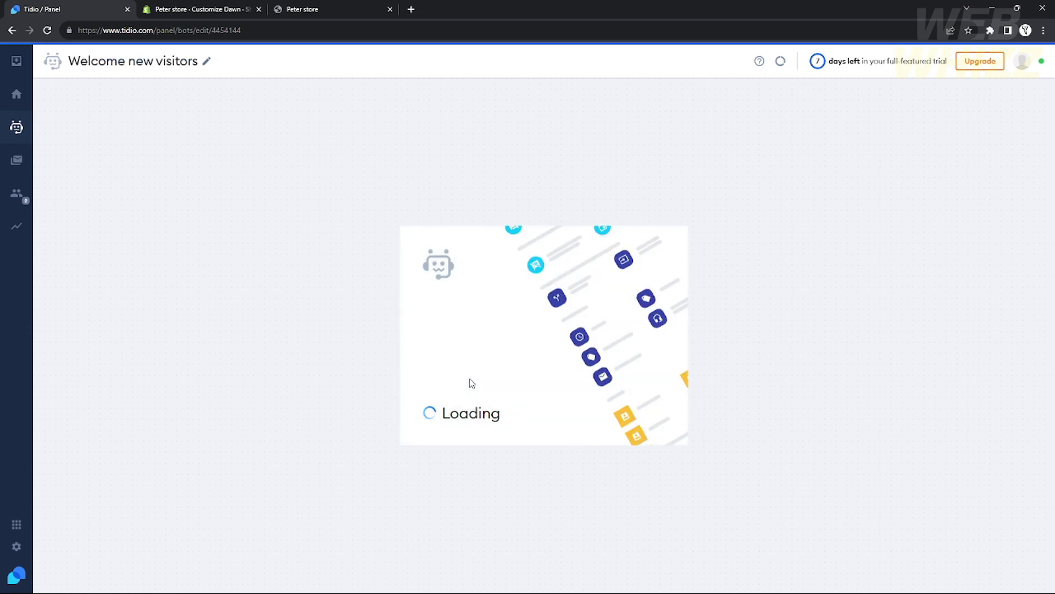
- Change the bot's start trigger from first visit to Visitor scrolls page
mouse_move(362, 167)
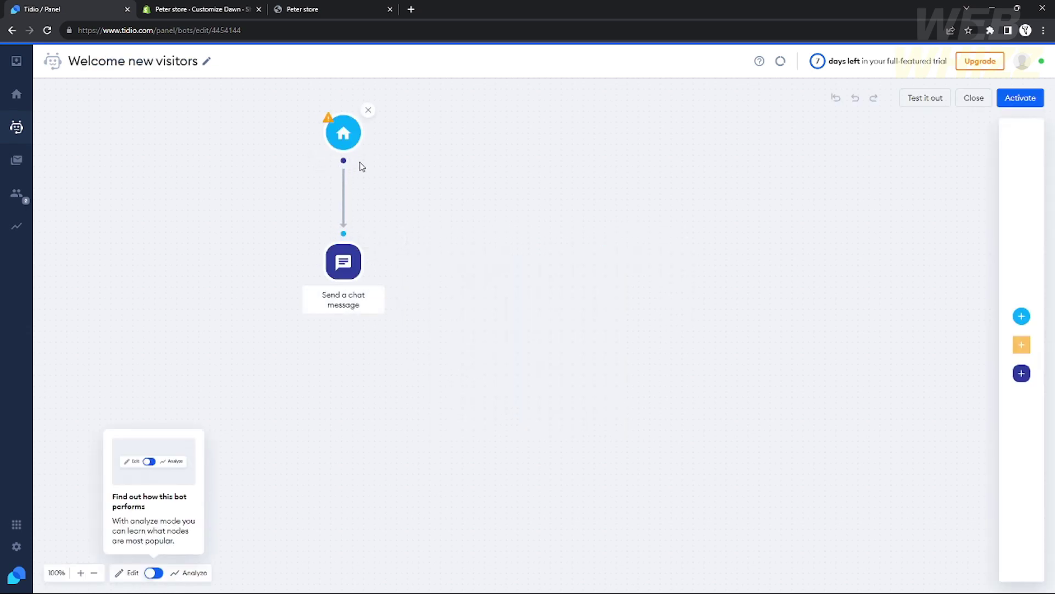
mouse_move(328, 126)
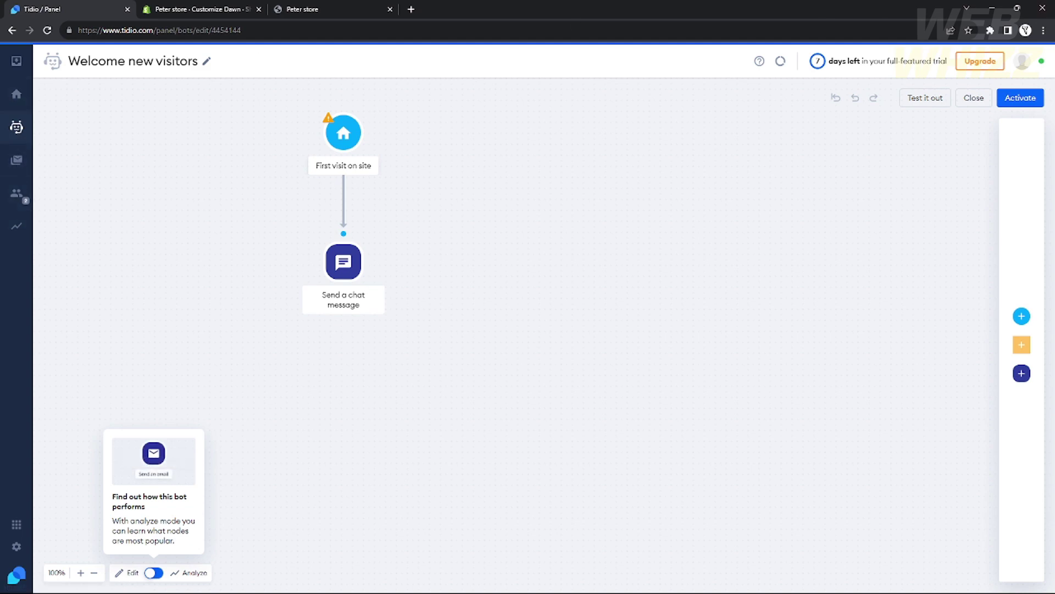
click(999, 327)
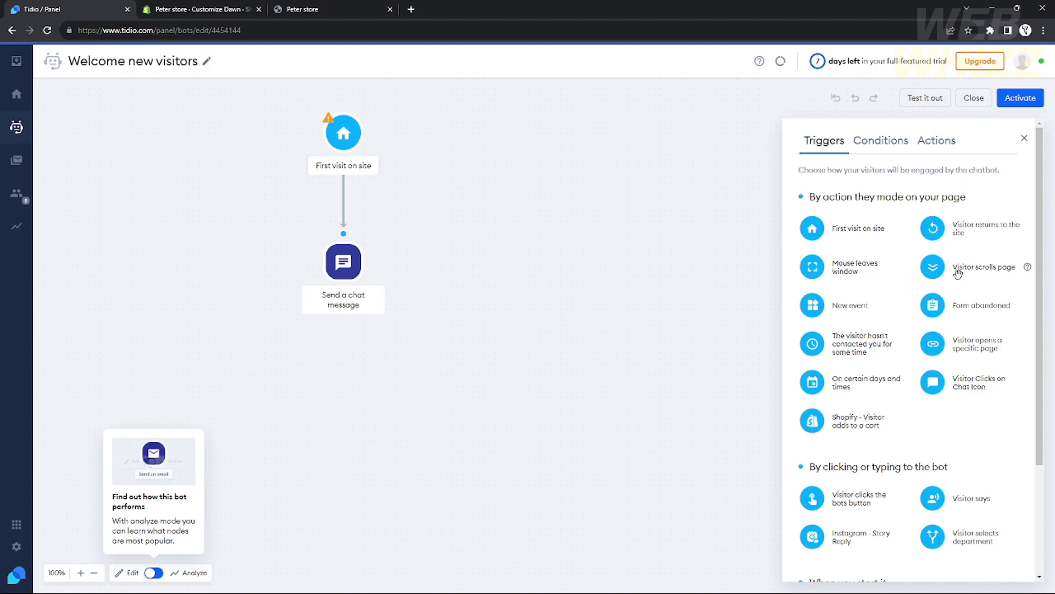
scroll(943, 256, down, 1)
drag(937, 233, 344, 133)
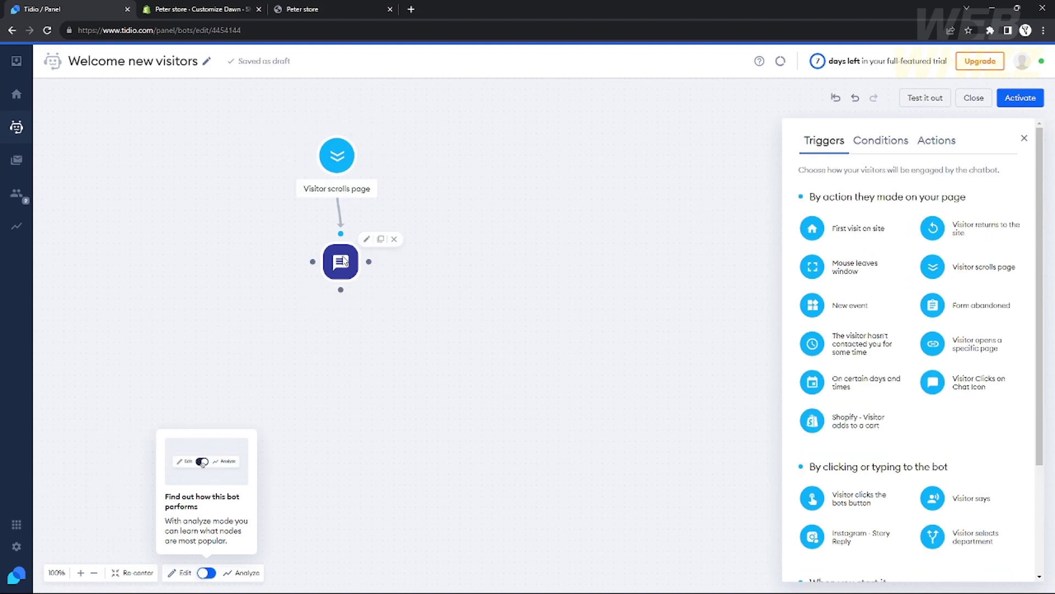
click(342, 256)
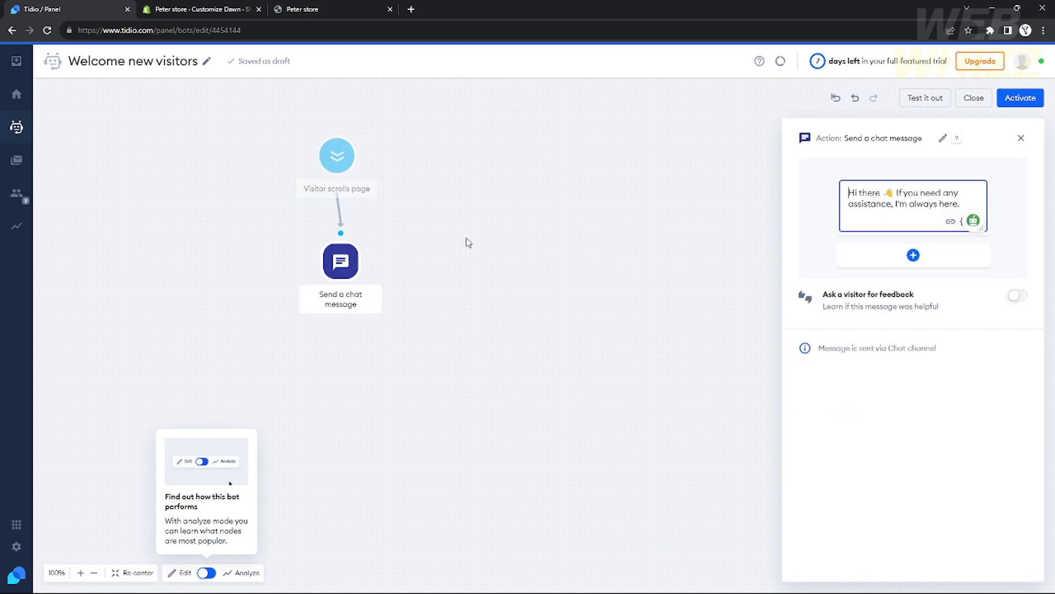
- Swap the Send a chat message node for an Ask a question step linked to the scroll trigger
click(951, 250)
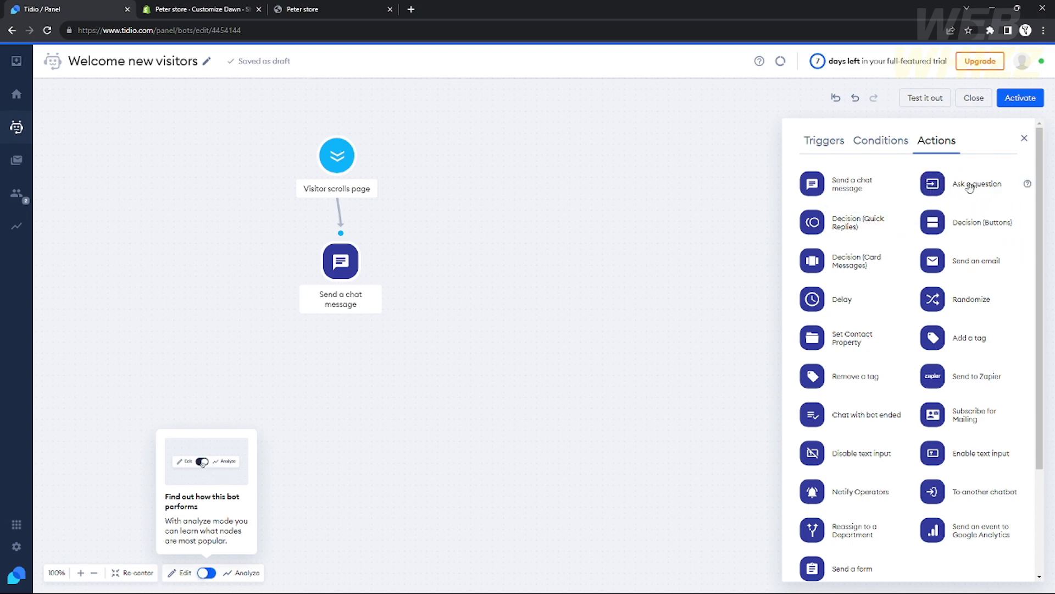
drag(970, 187, 312, 233)
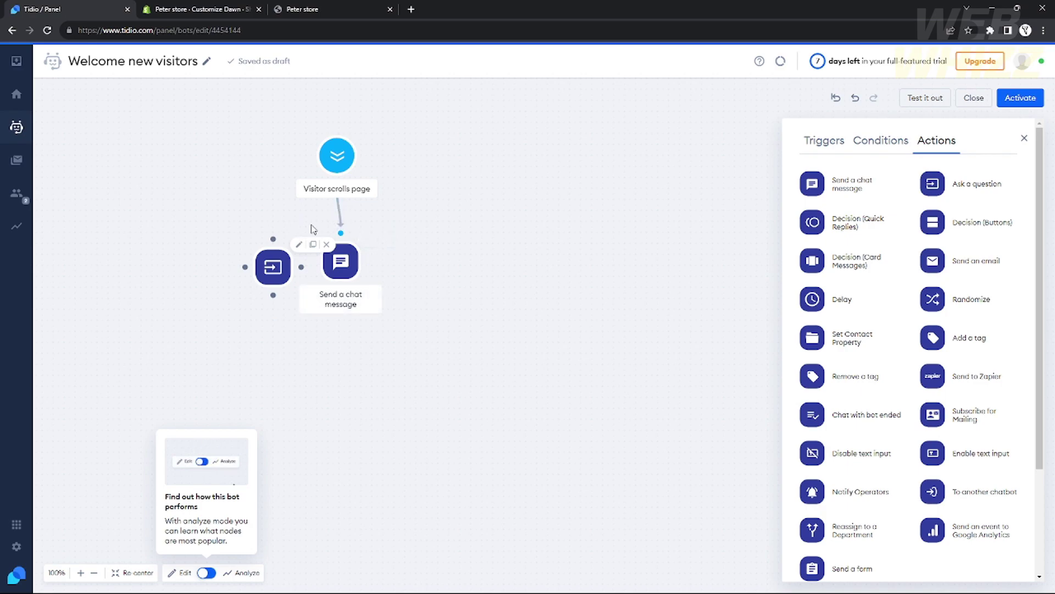
click(342, 259)
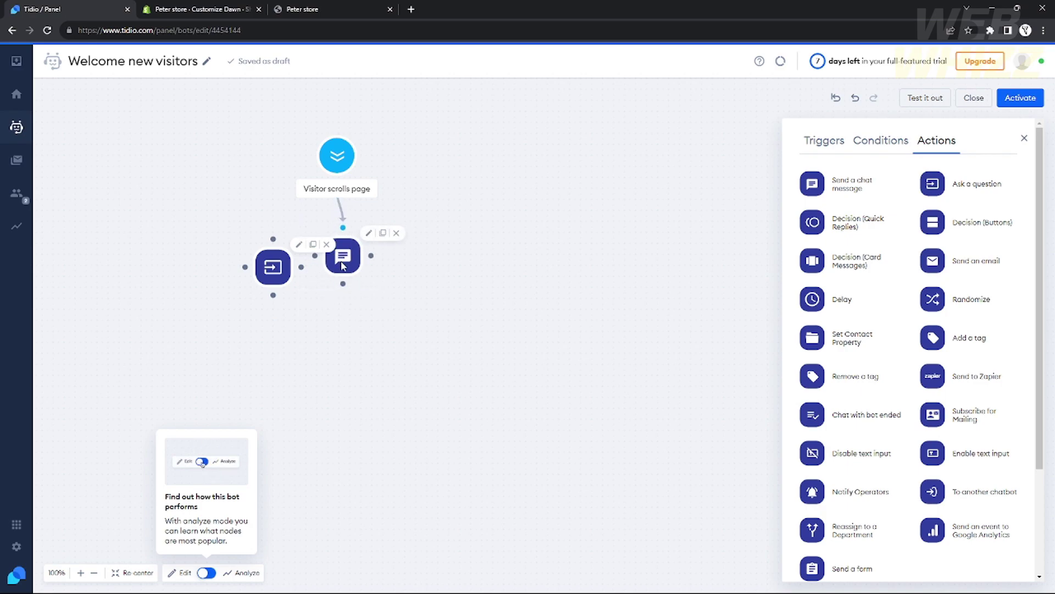
click(396, 235)
drag(337, 190, 271, 254)
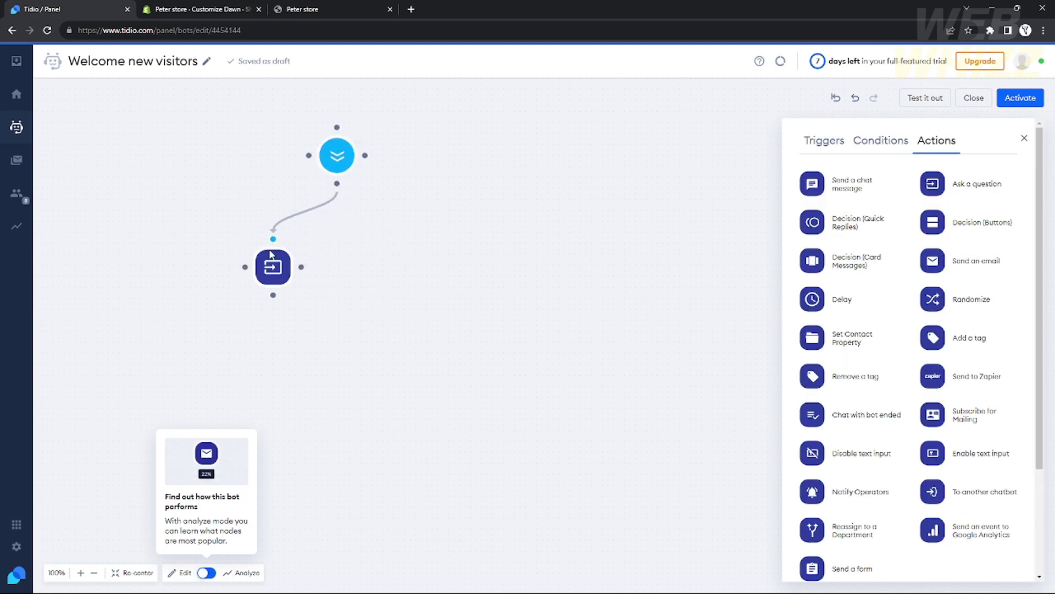
click(271, 256)
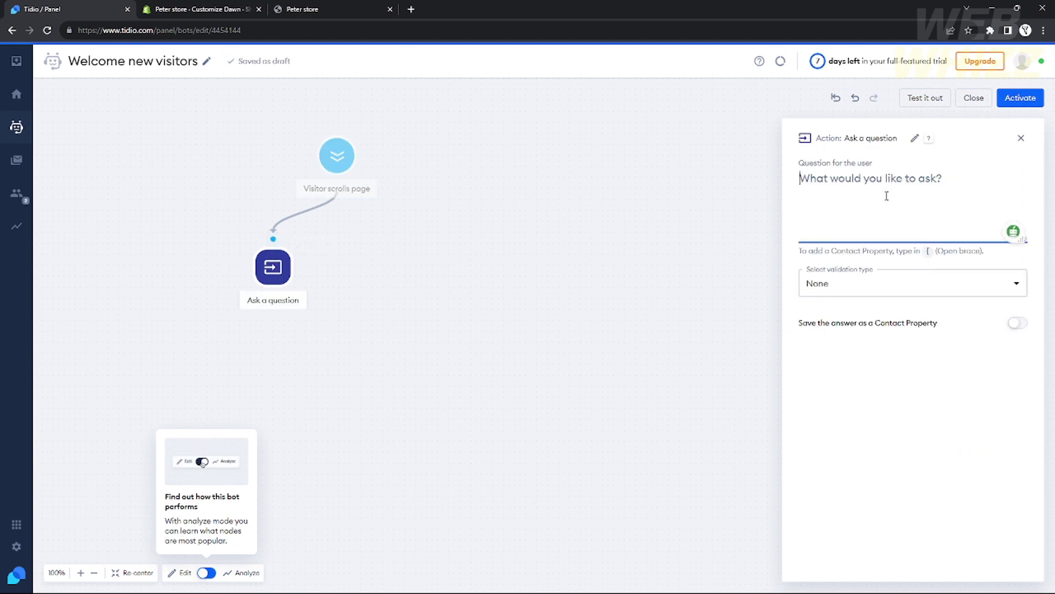
- Enter the question 'Hello how do you like our page?' and activate the bot
text(Hello)
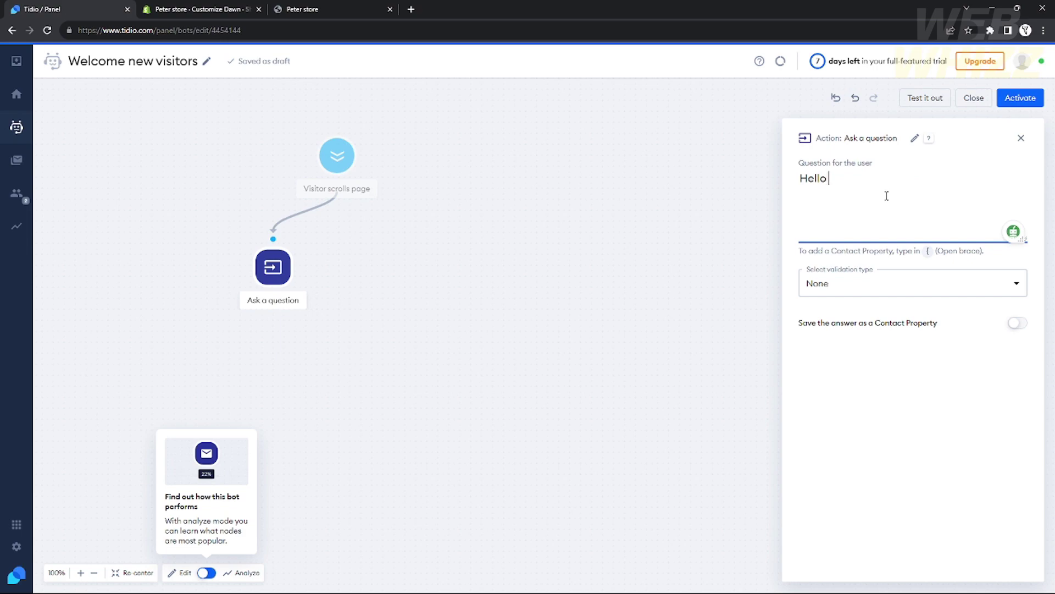
text( how do yo)
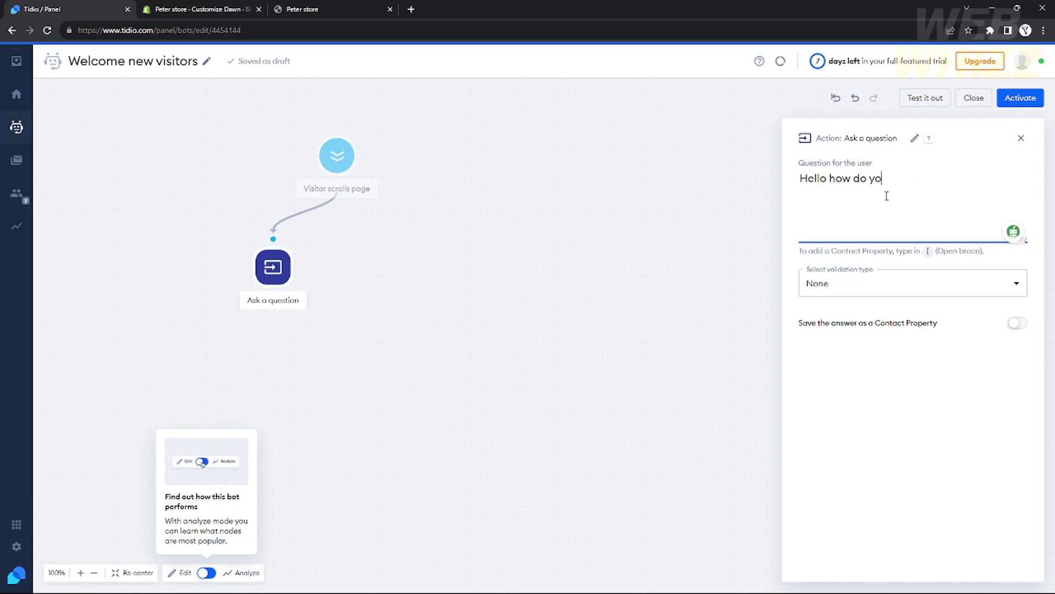
text(u like our page?)
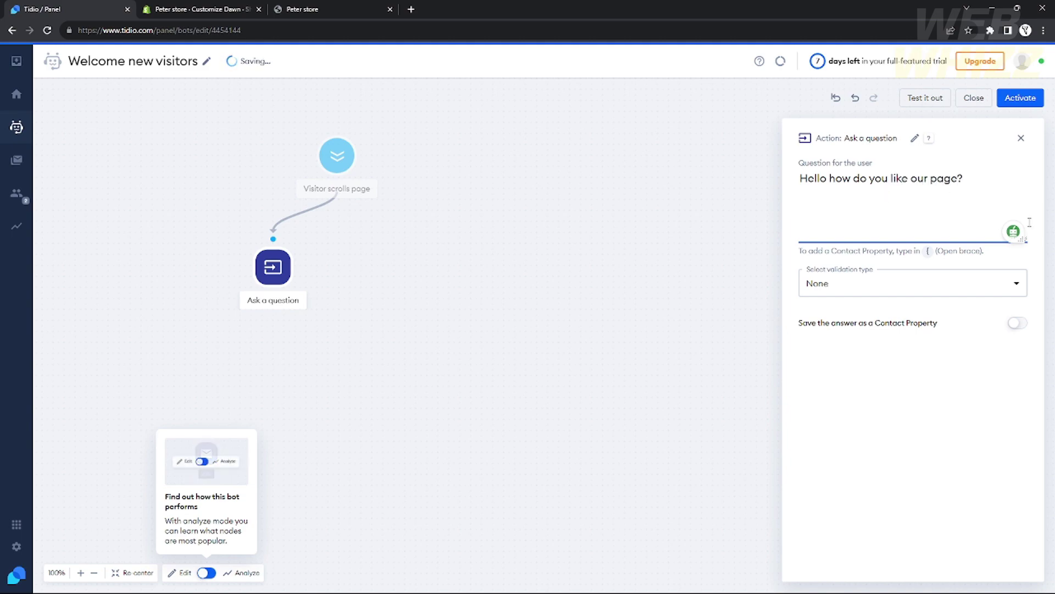
click(1021, 98)
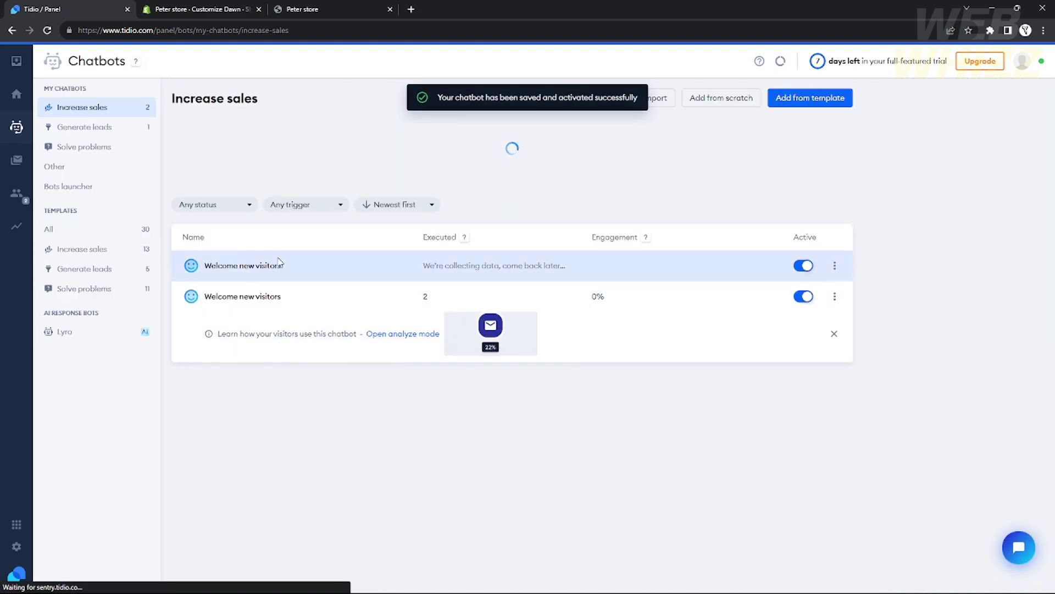
- Test the chat widget on the Shopify storefront, then collapse it
mouse_move(823, 574)
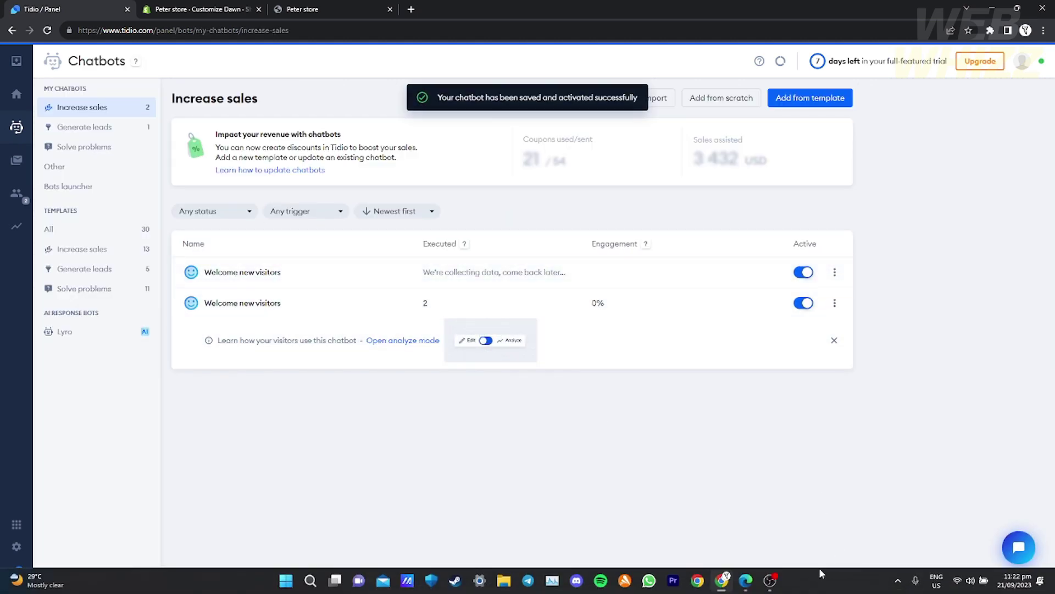
click(746, 581)
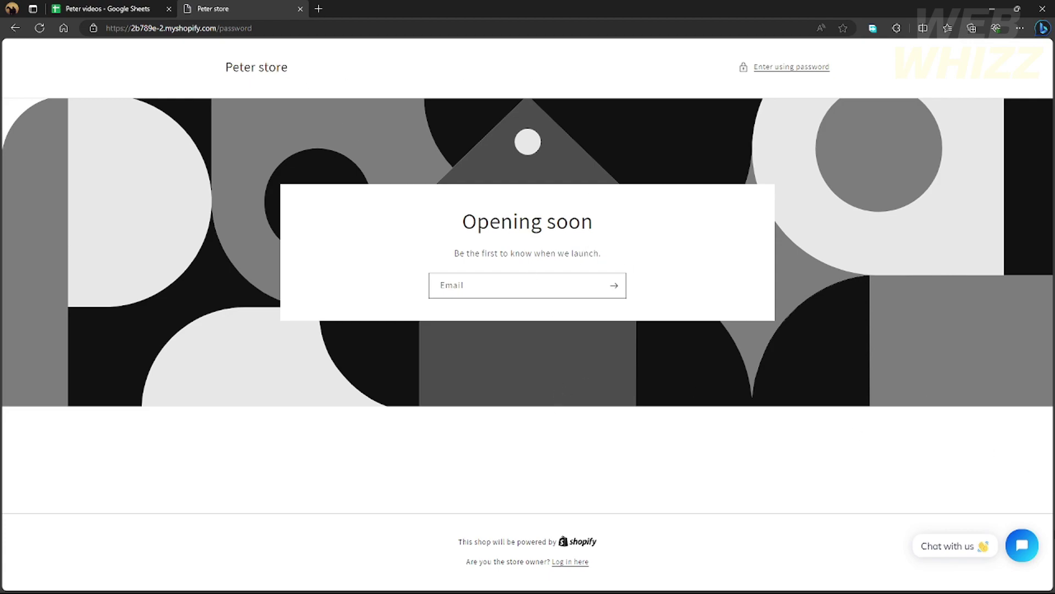
click(1021, 543)
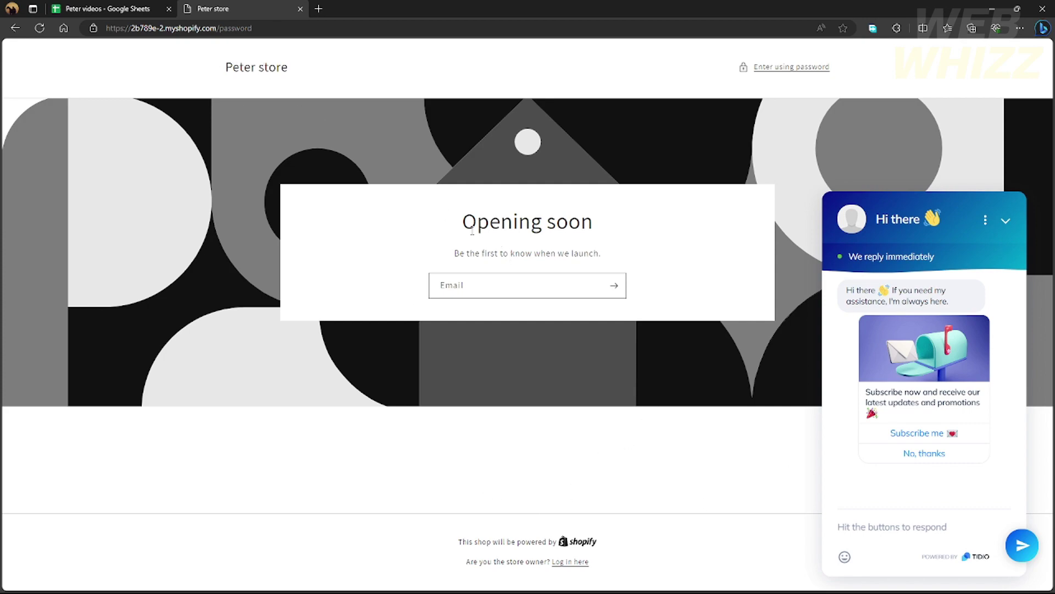
click(529, 287)
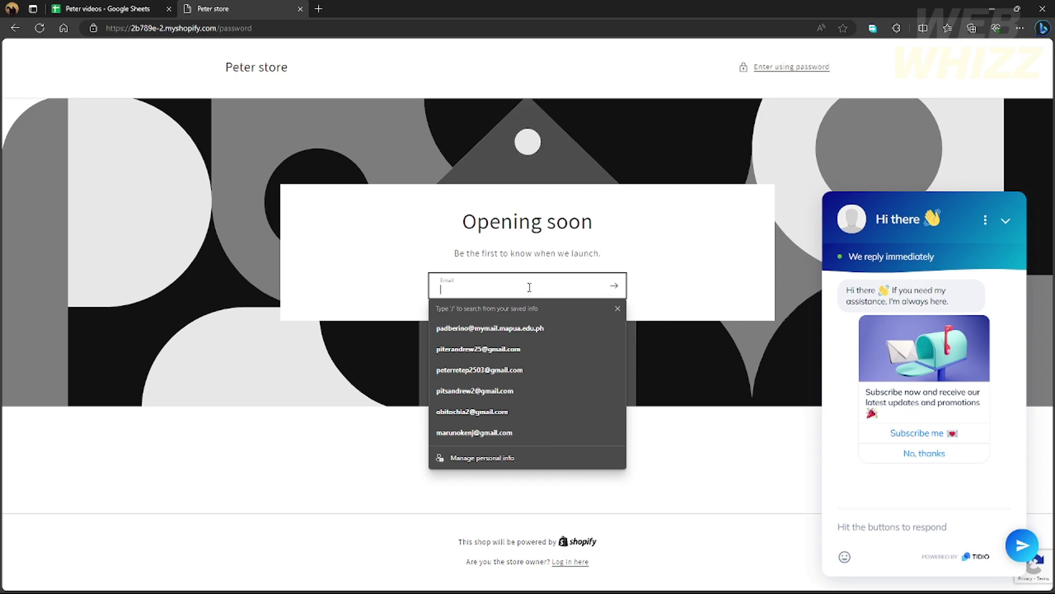
click(1005, 225)
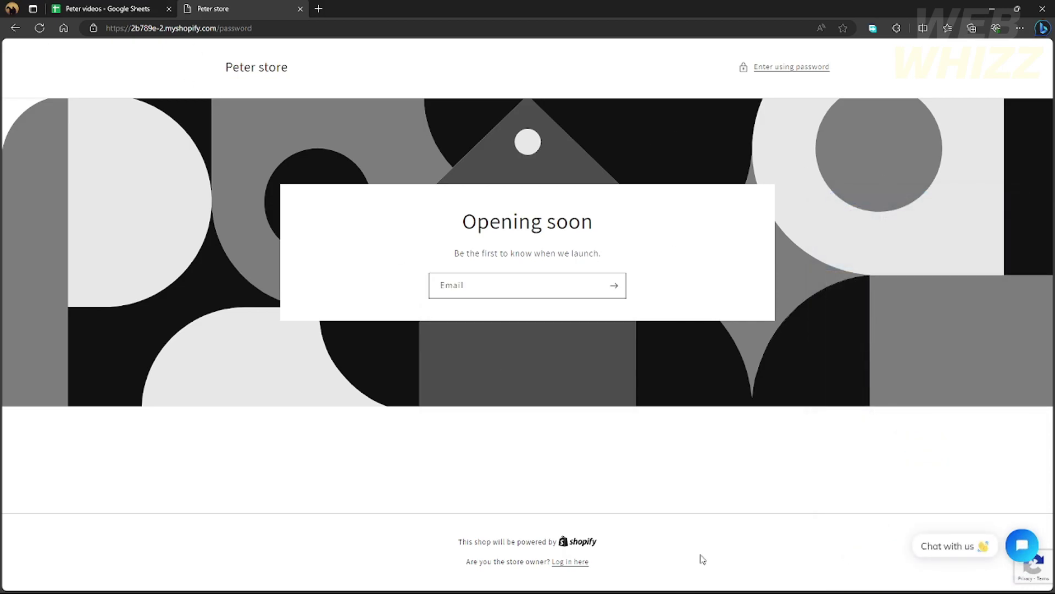
- Reload the storefront, check the password entry screen, and return to the Tidio panel
click(39, 28)
click(48, 30)
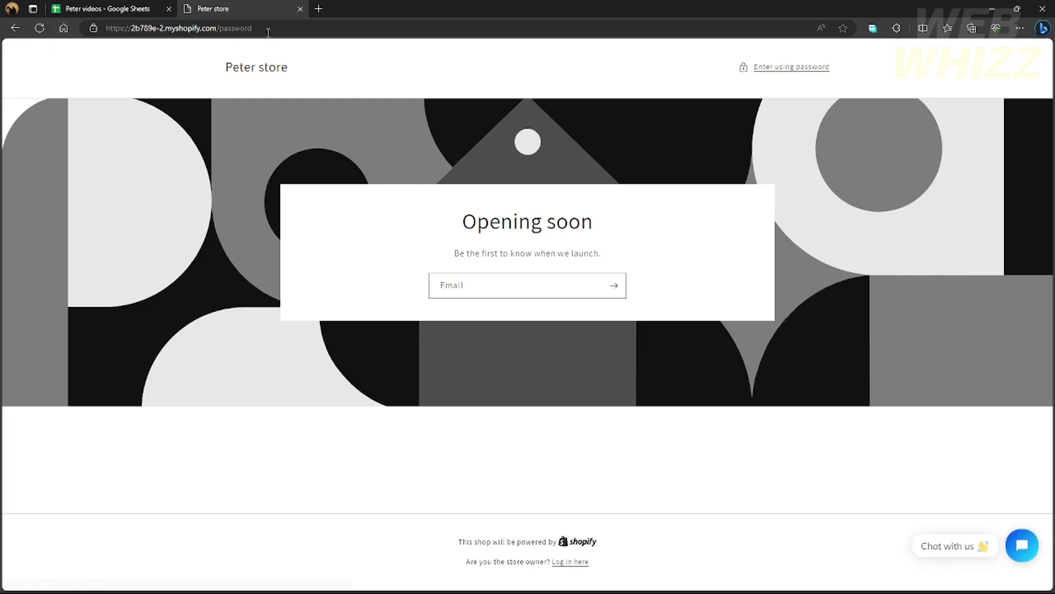
click(805, 69)
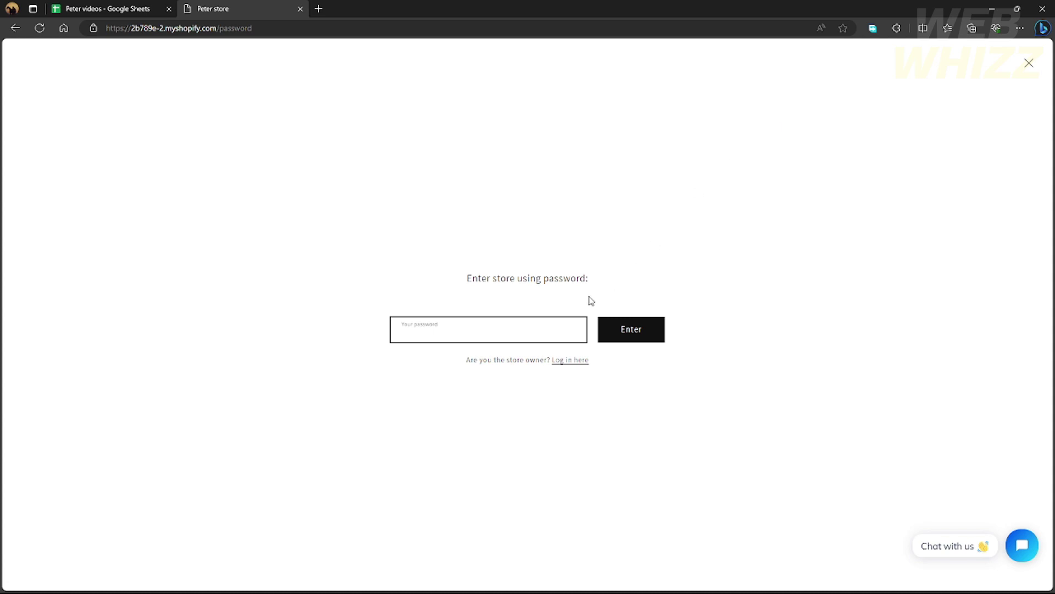
click(1029, 63)
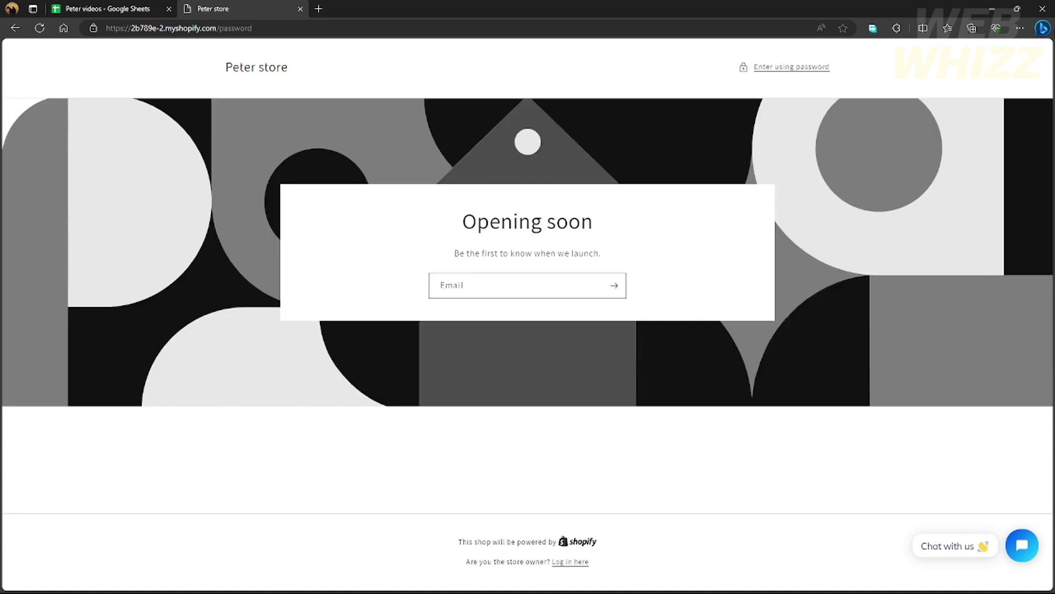
click(992, 9)
click(84, 8)
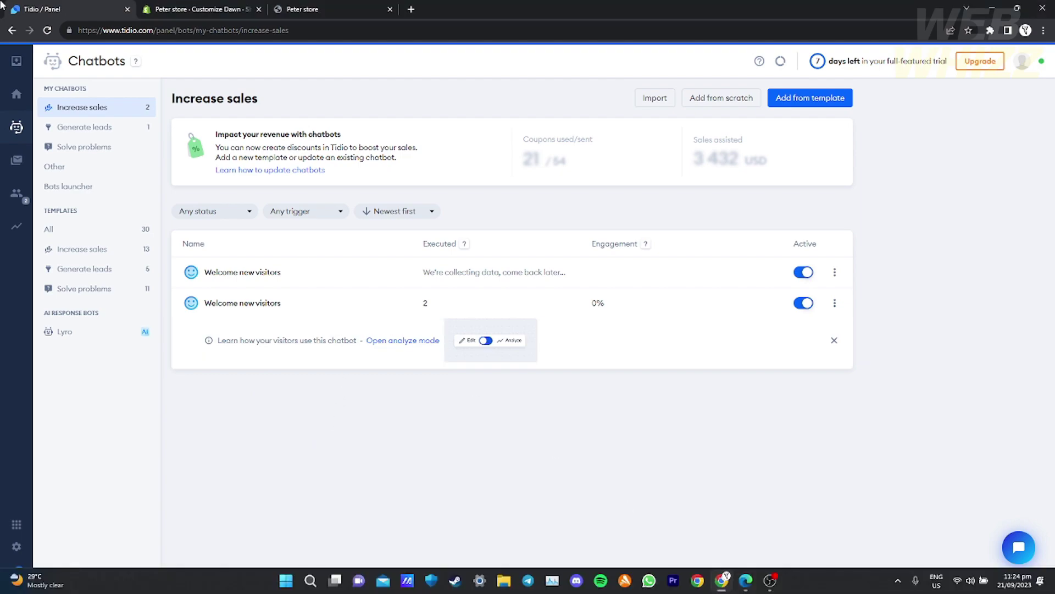
- Review the Inbox, live site visitors and All contacts, then open Email Marketing
click(17, 62)
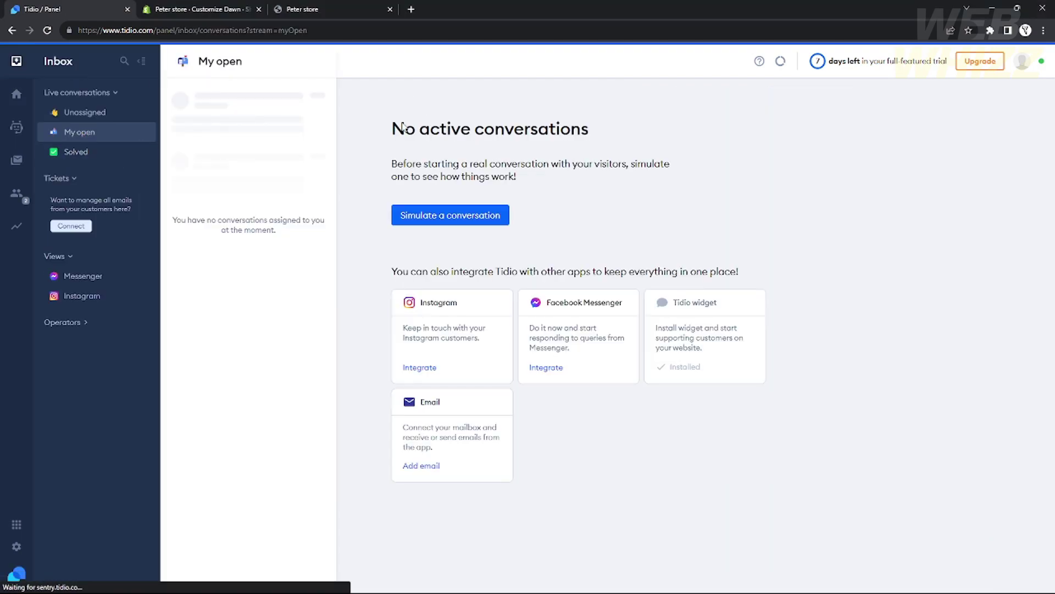
click(17, 193)
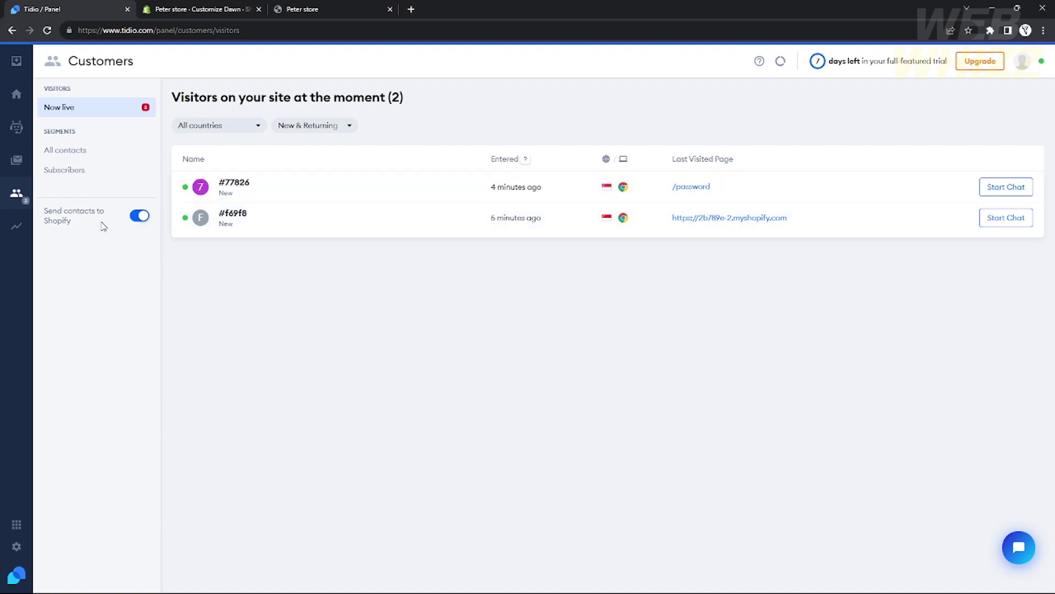
click(71, 150)
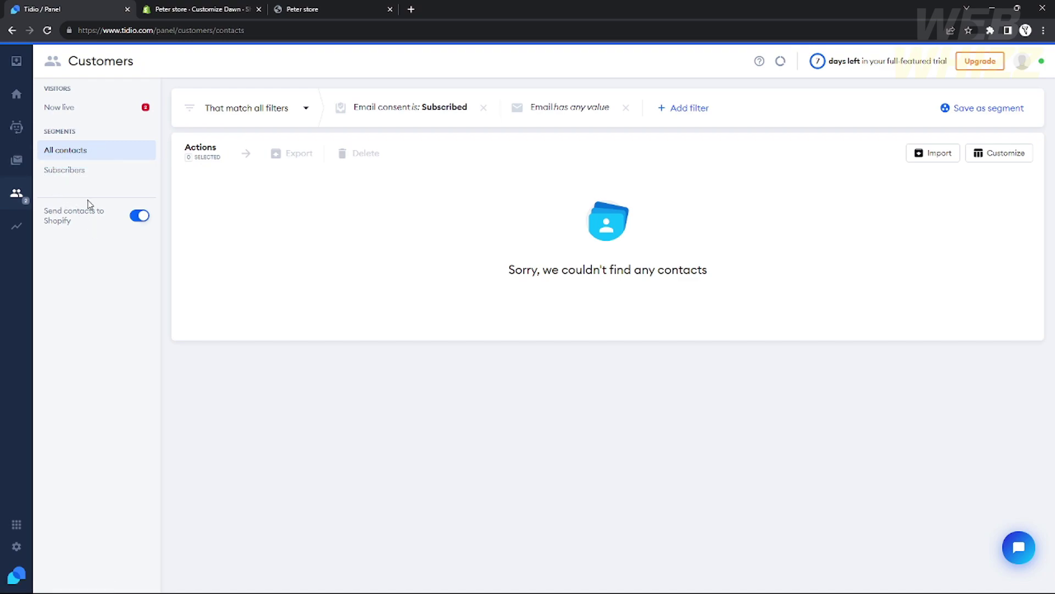
click(23, 168)
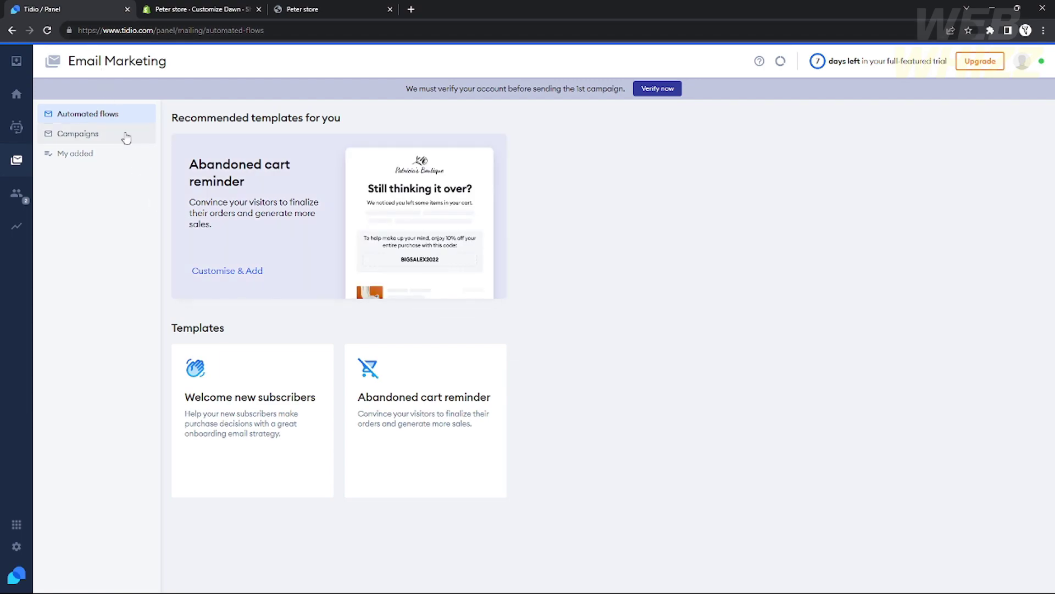
- Browse the Basic email campaign templates, then view Conversations and operator Performance analytics
click(104, 142)
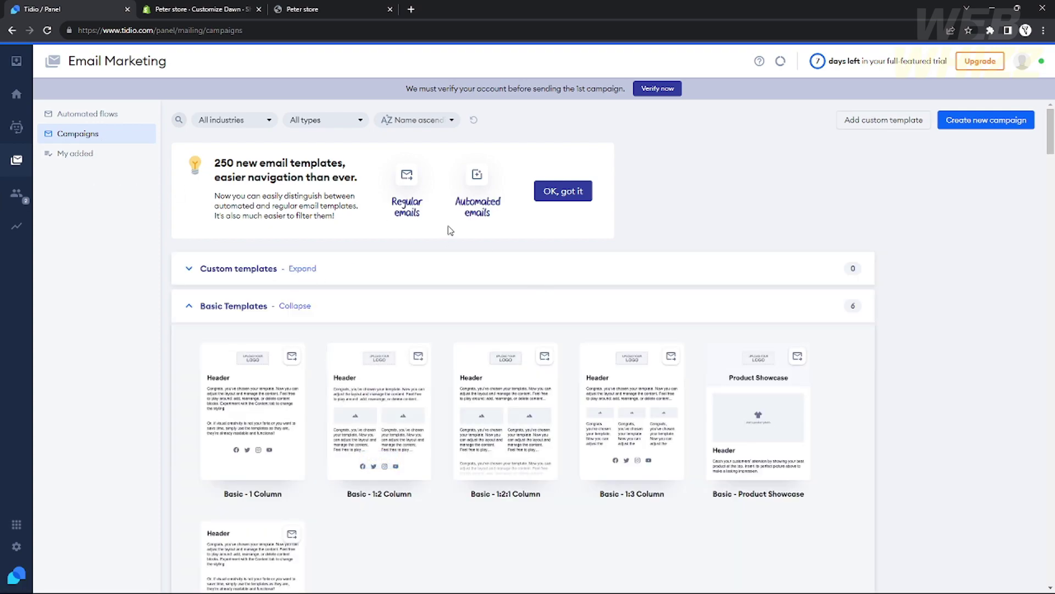
scroll(396, 434, down, 5)
scroll(327, 419, up, 3)
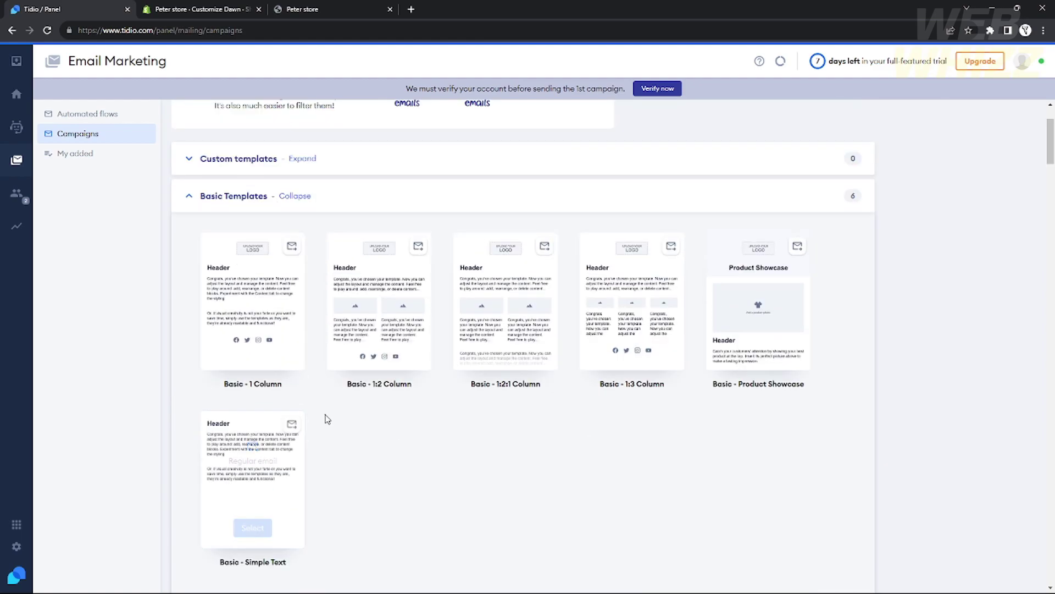
scroll(327, 419, up, 2)
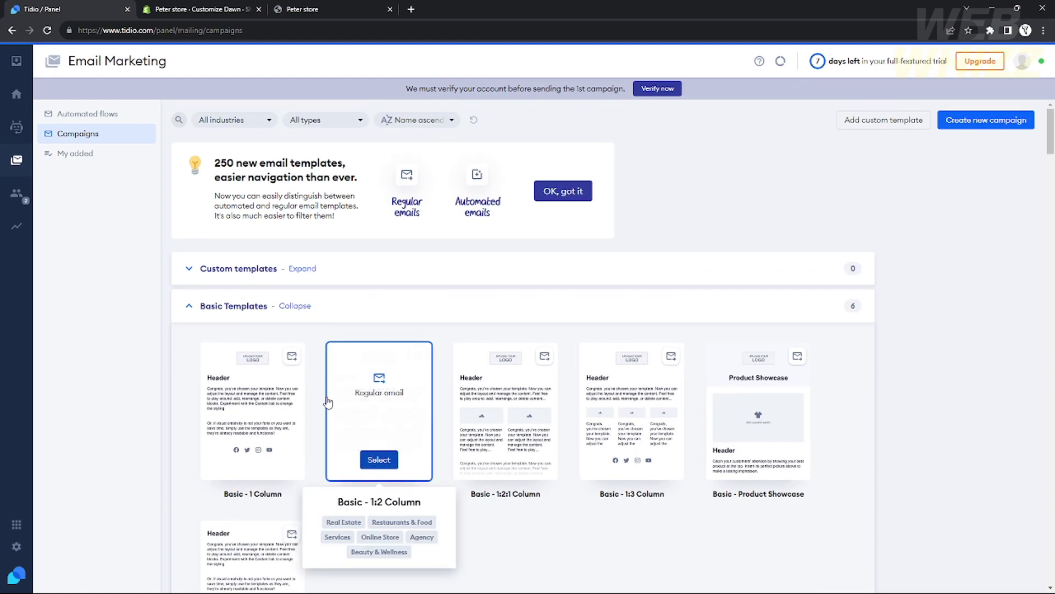
click(20, 234)
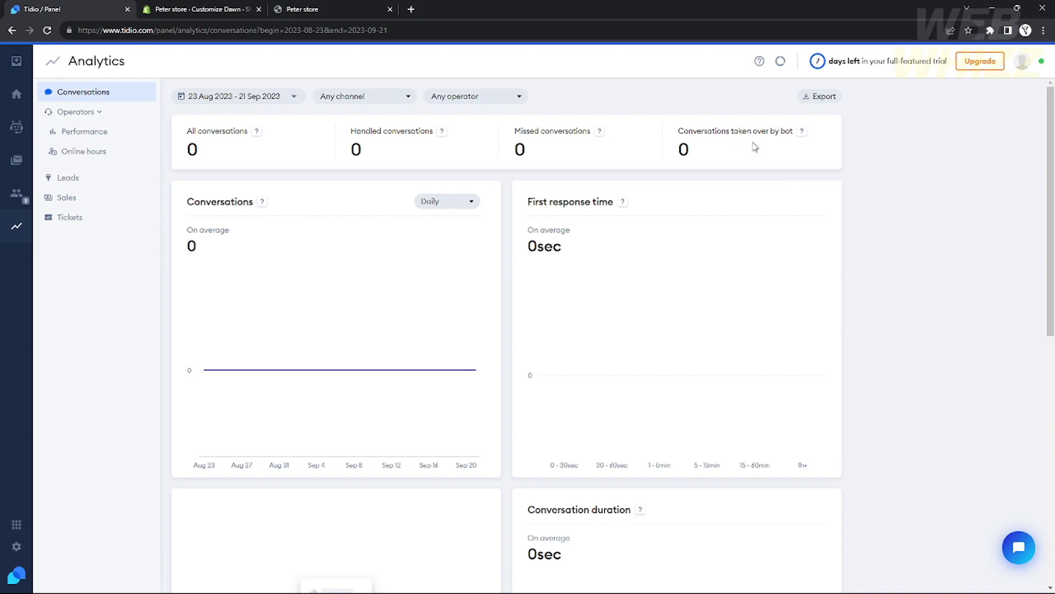
click(92, 129)
- Check the Online hours, Leads, Sales and Tickets analytics, then return to the Inbox
click(88, 111)
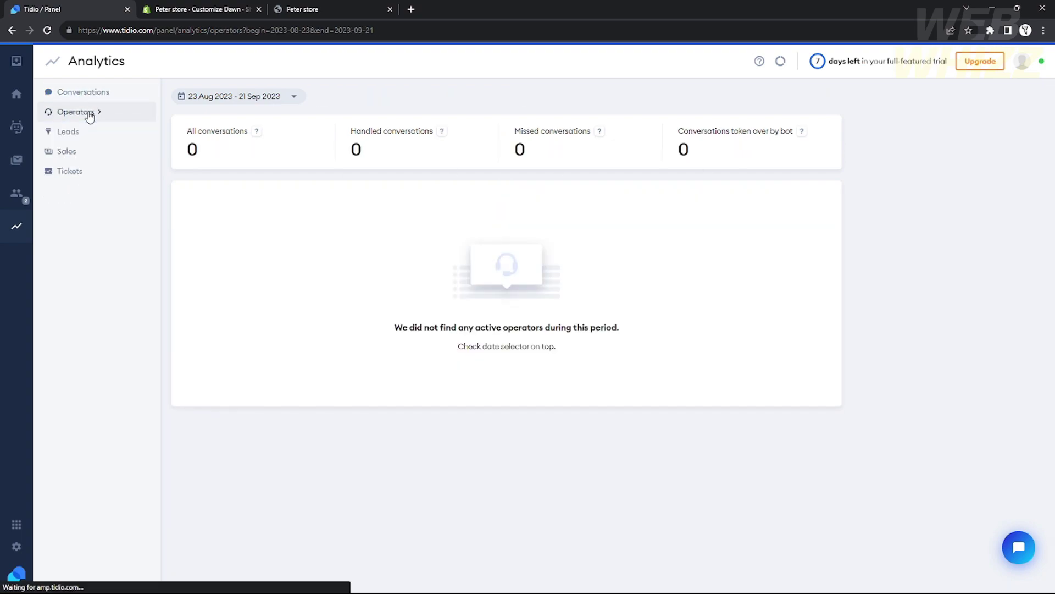
click(88, 112)
click(96, 151)
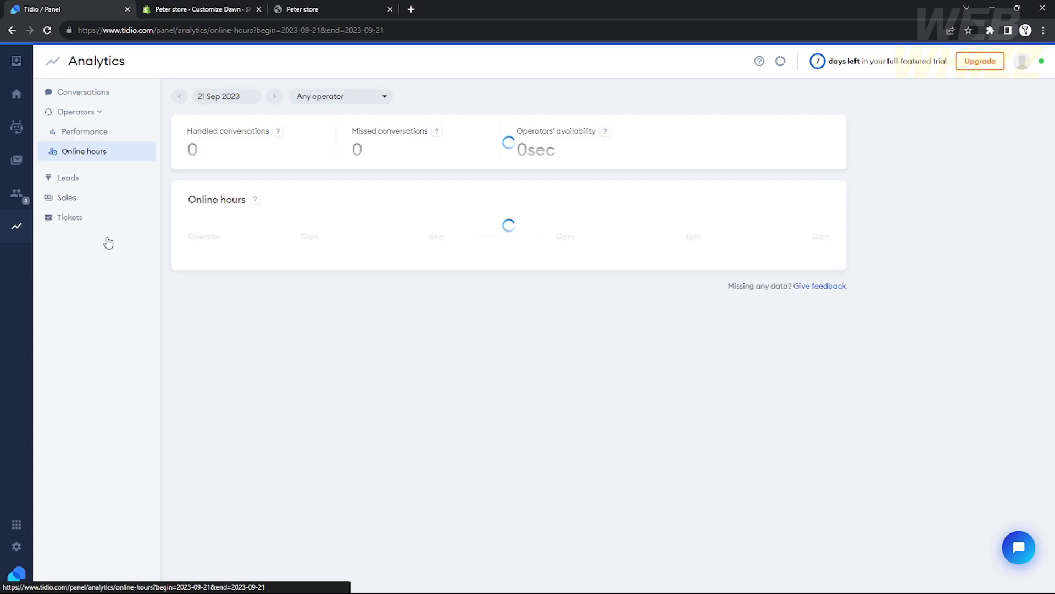
click(90, 182)
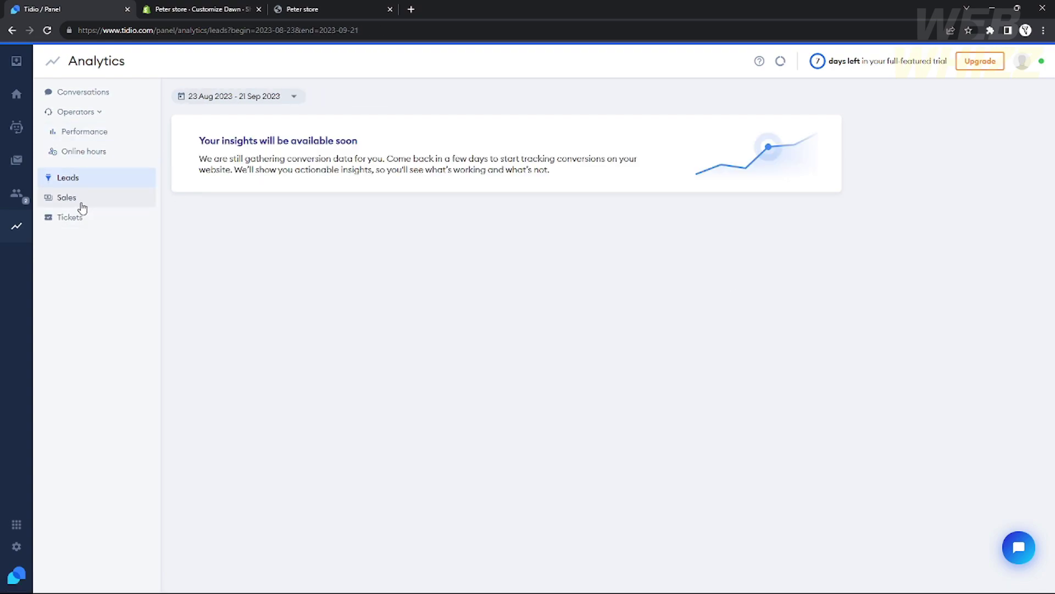
click(82, 204)
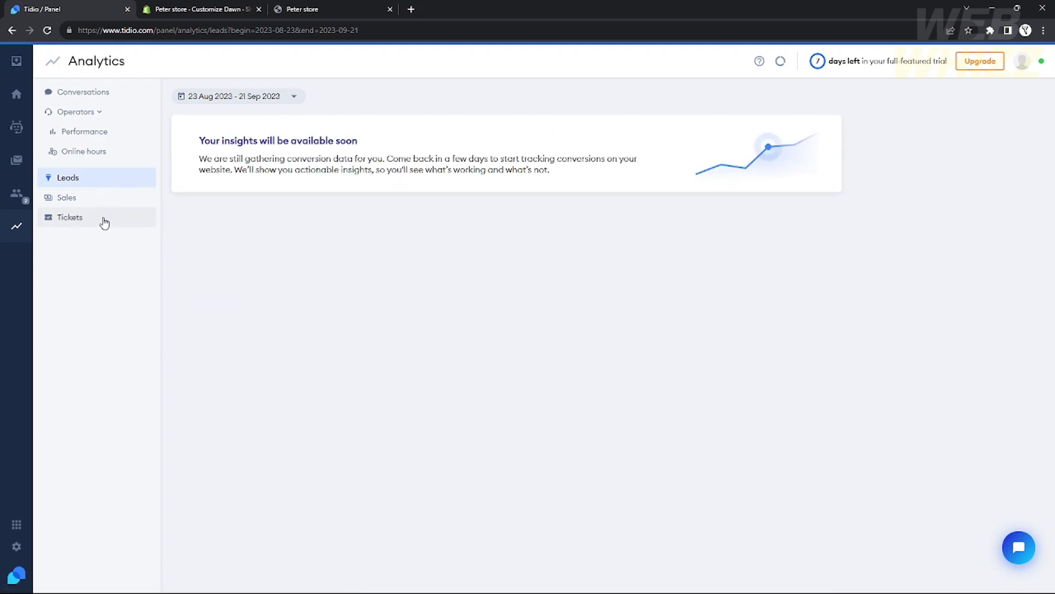
click(102, 219)
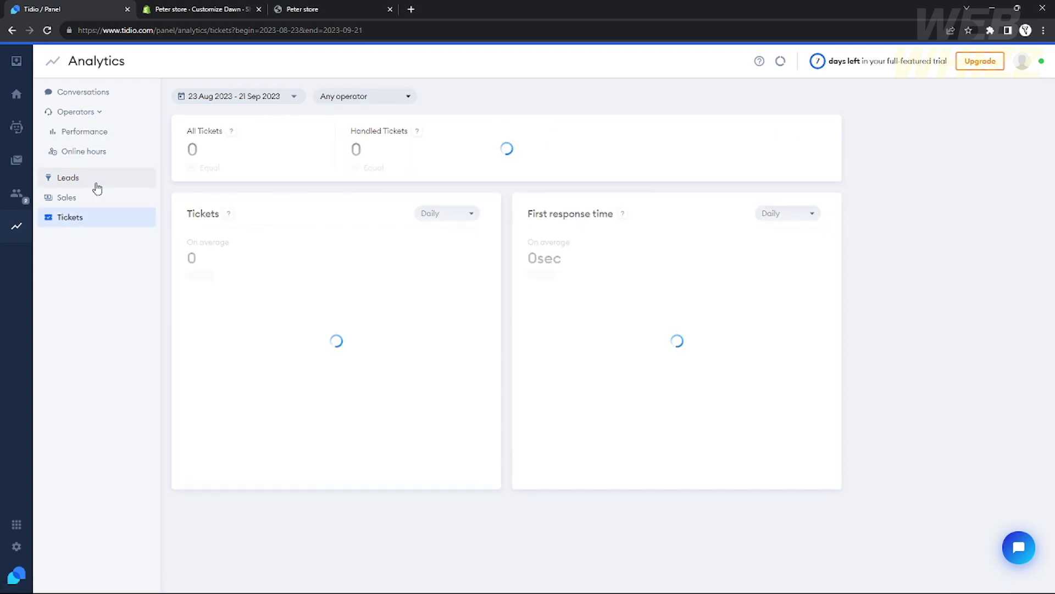
click(97, 187)
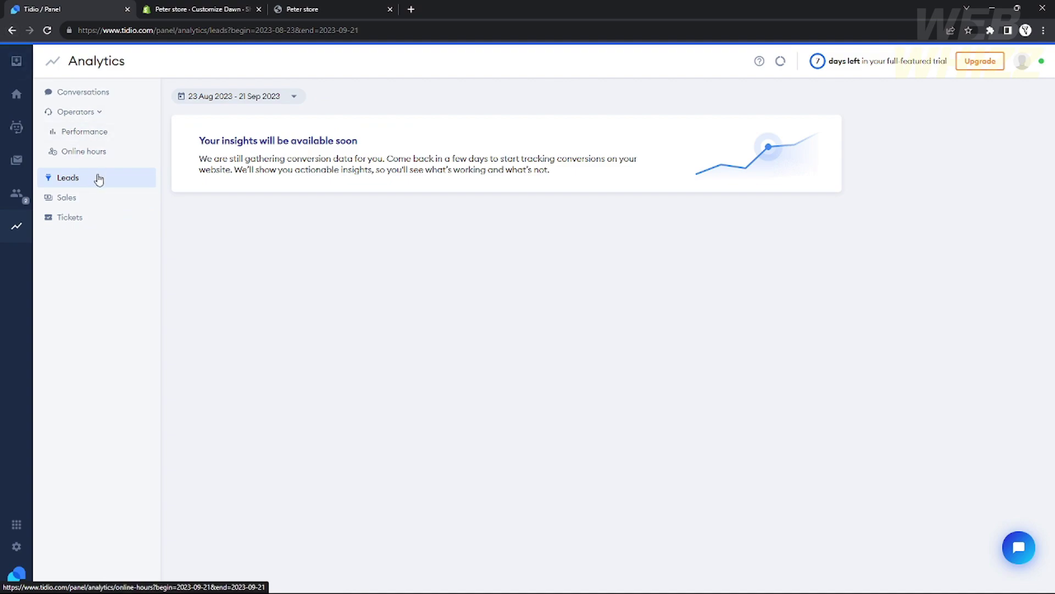
click(16, 62)
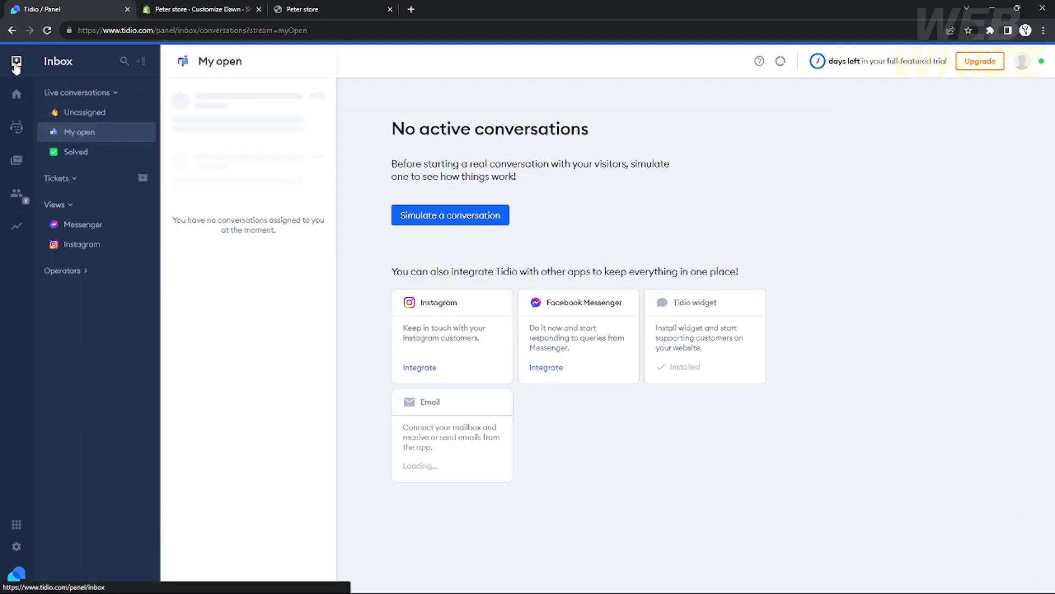